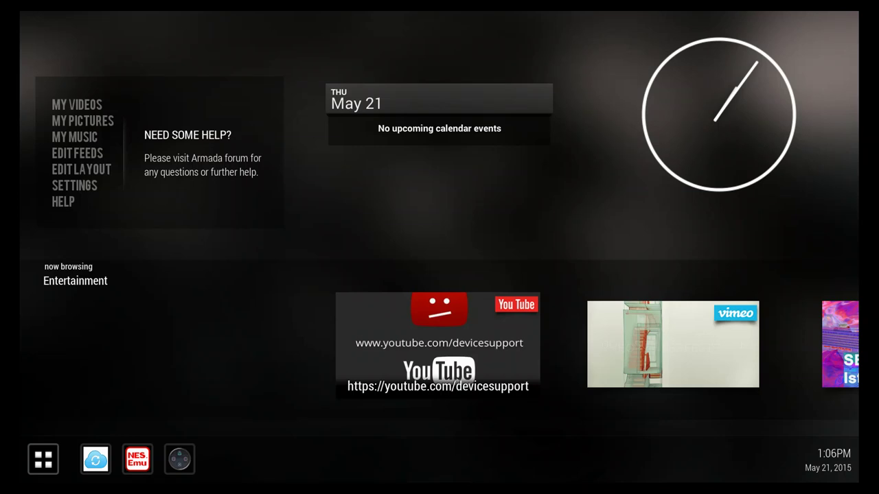
key("Down")
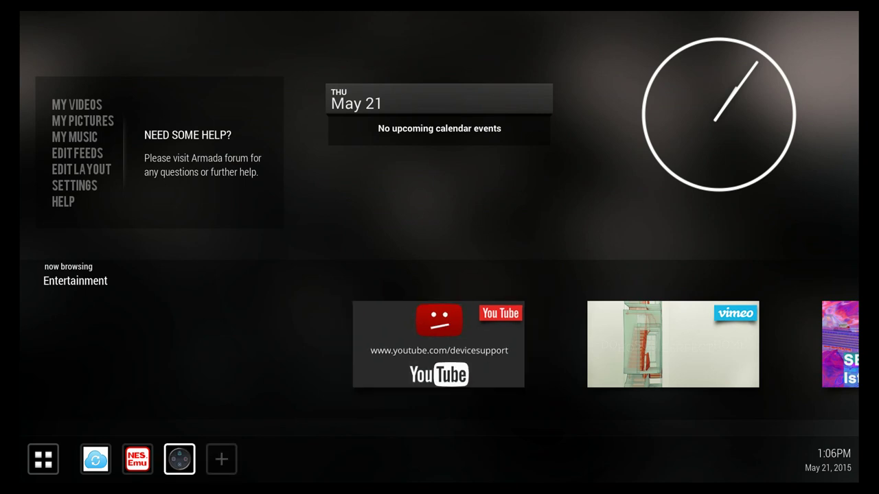
key("Up")
key("Right")
key("Right")
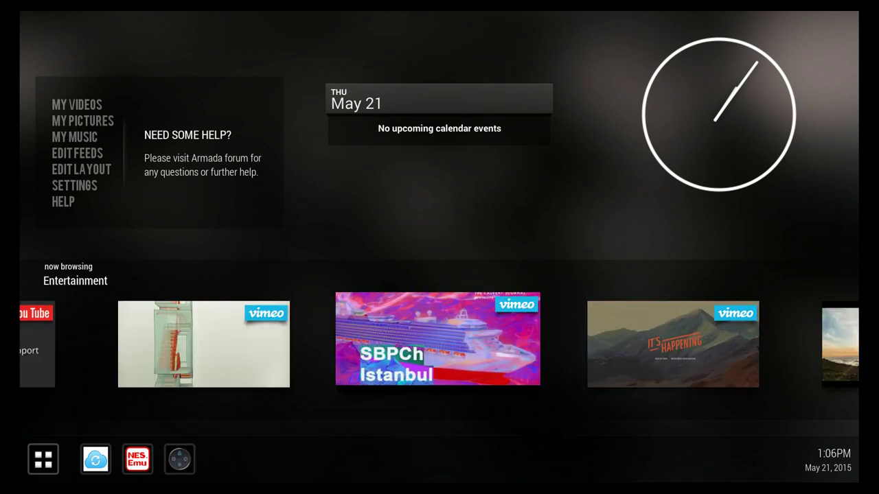
key("Right")
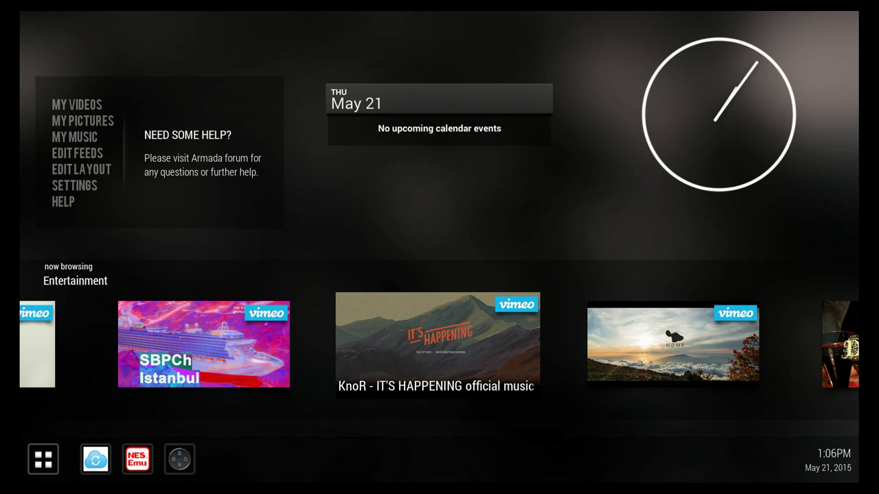
Launch NES.emu from the home screen shortcuts and open its list of games to load.
key("Down")
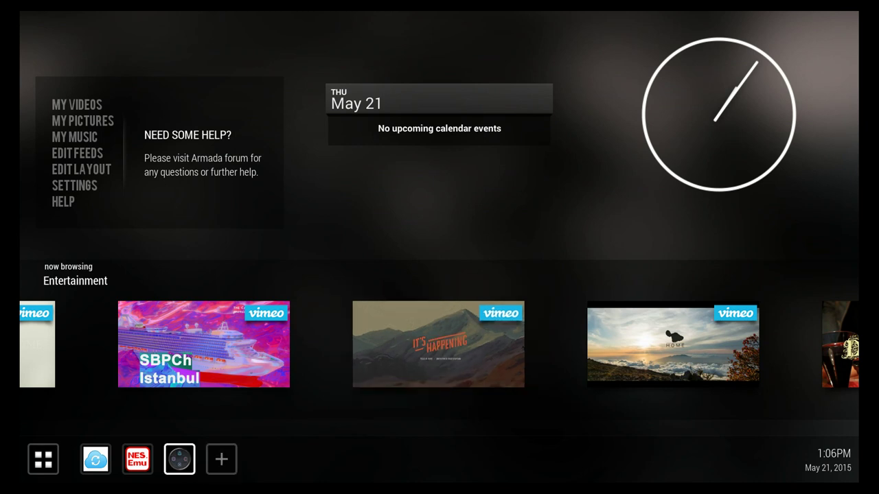
key("Left")
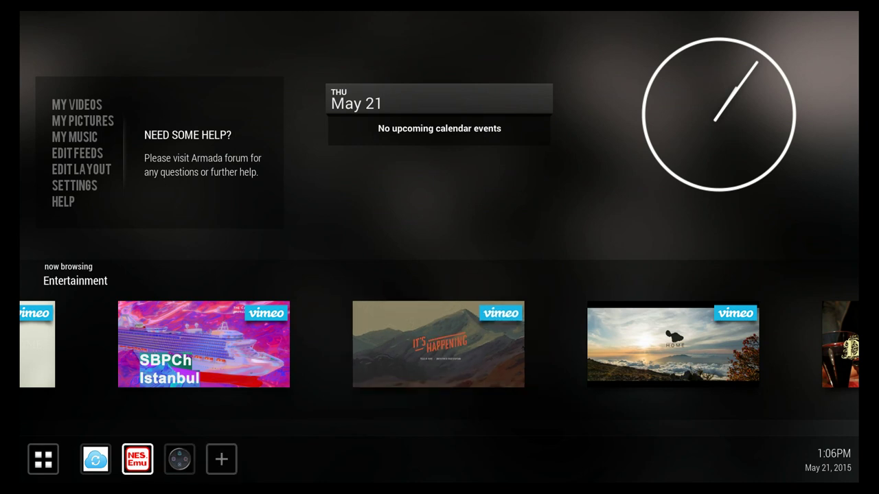
key("Left")
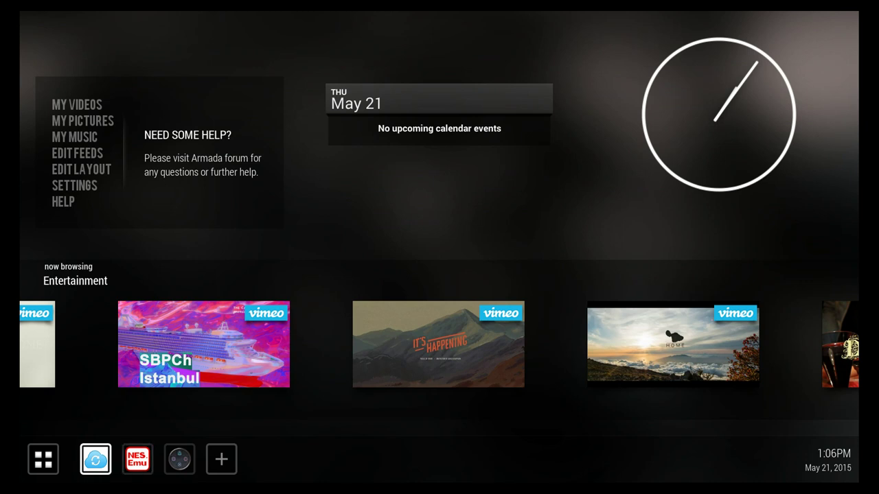
key("Right")
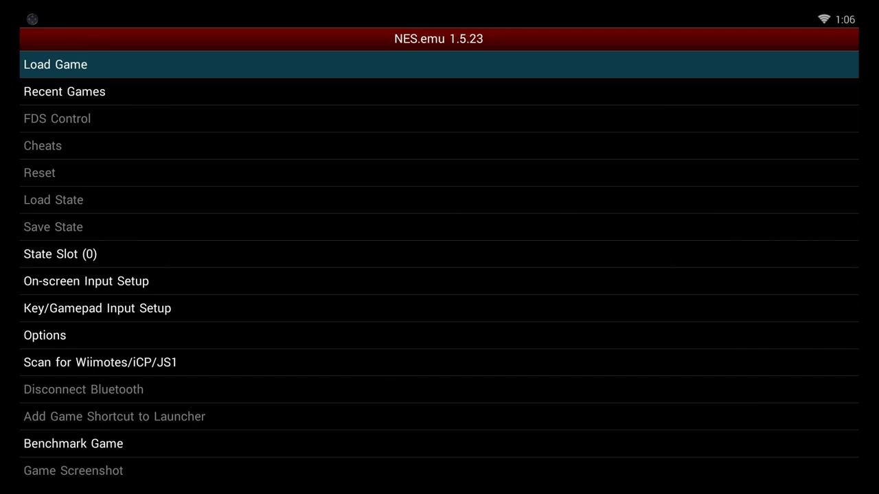
key("Return")
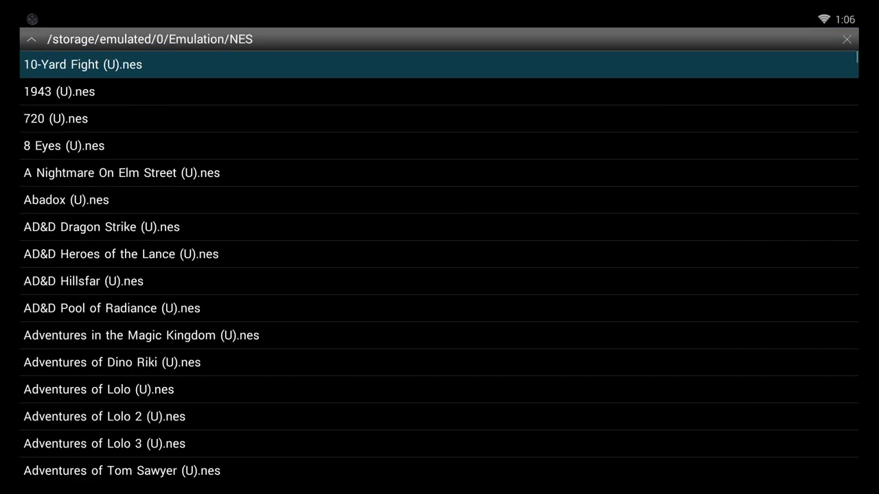
Load Arkanoid (U).nes from the NES folder and restart the game instead of continuing from the auto-save state.
key("Down")
key("Down")
key("Down")
key("Down")
key("Down")
key("Down")
key("Down")
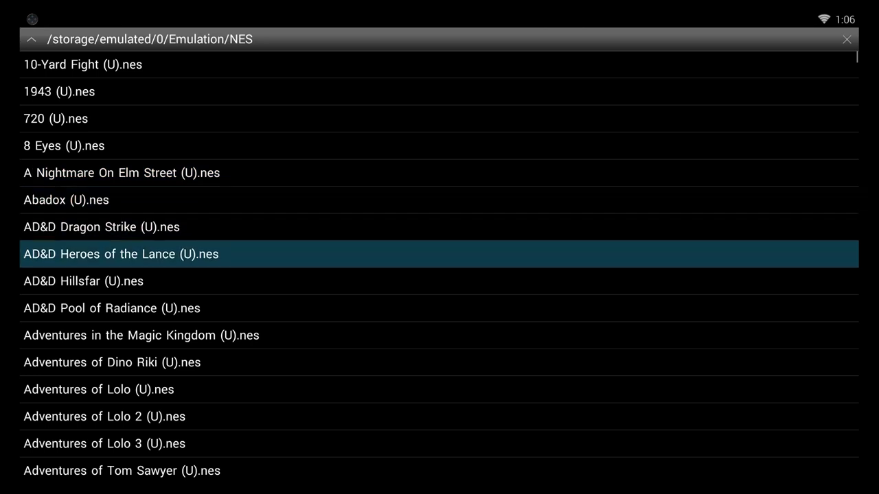
key("Down")
key("Down")
key("Down")
key("Down")
key("Down")
key("Down")
key("Down")
key("Down")
key("Down")
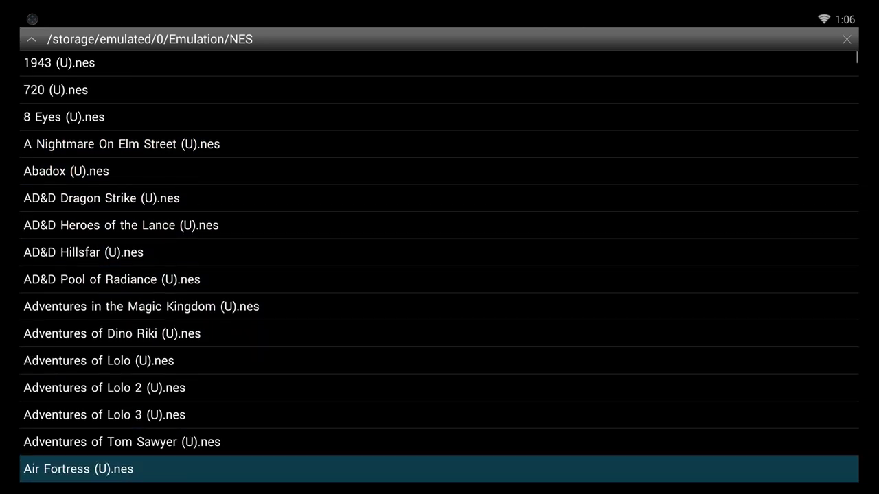
key("Down")
key("Down")
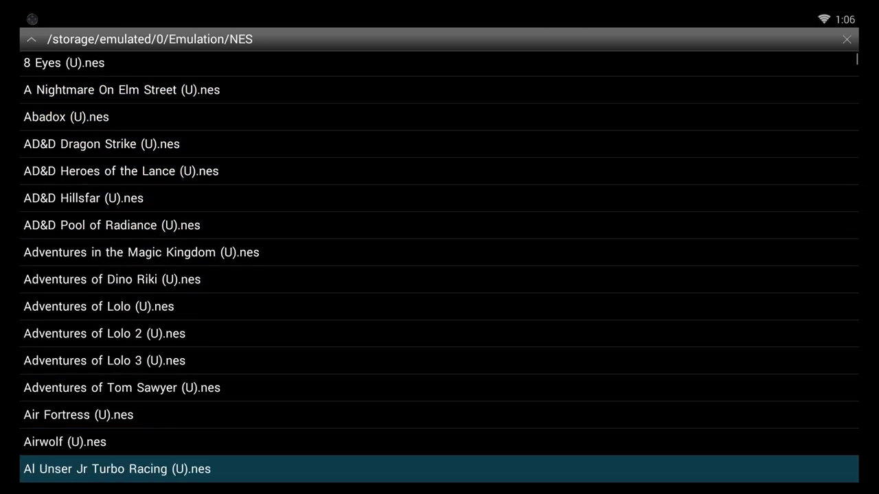
key("Down")
key("Down")
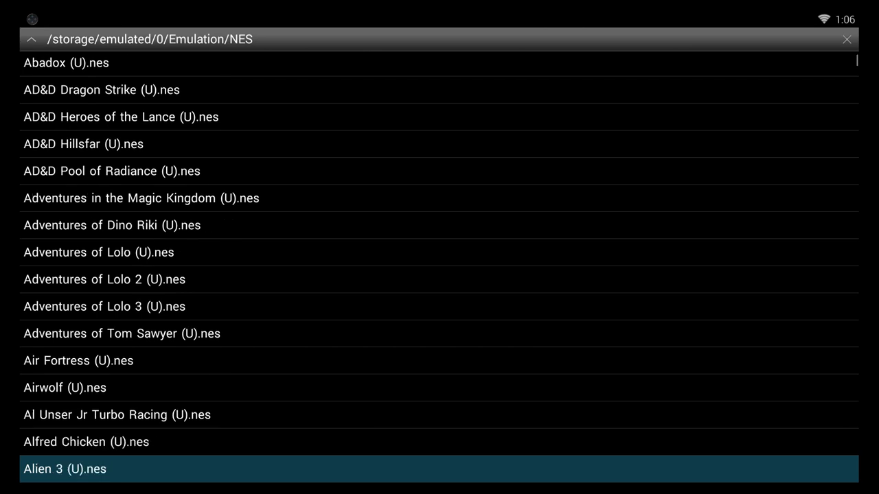
key("Down")
key("Down")
key("Down")
key("Down")
key("Down")
key("Down")
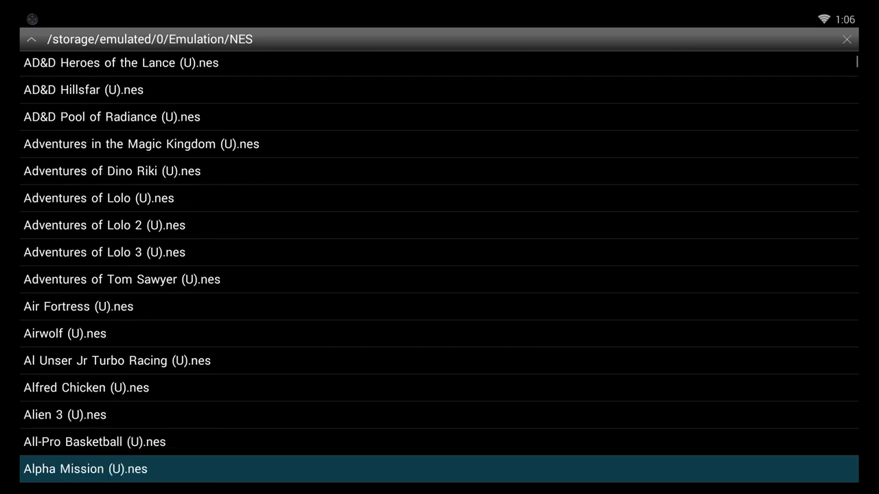
key("Down")
key("Down")
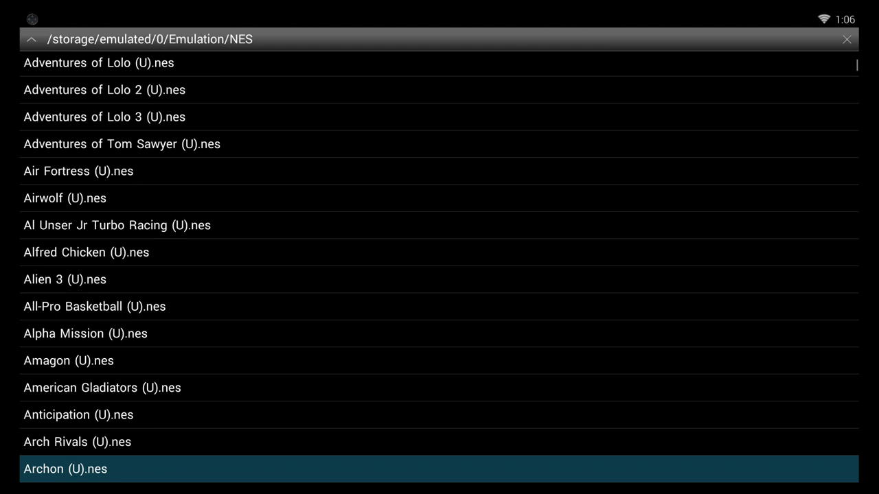
key("Return")
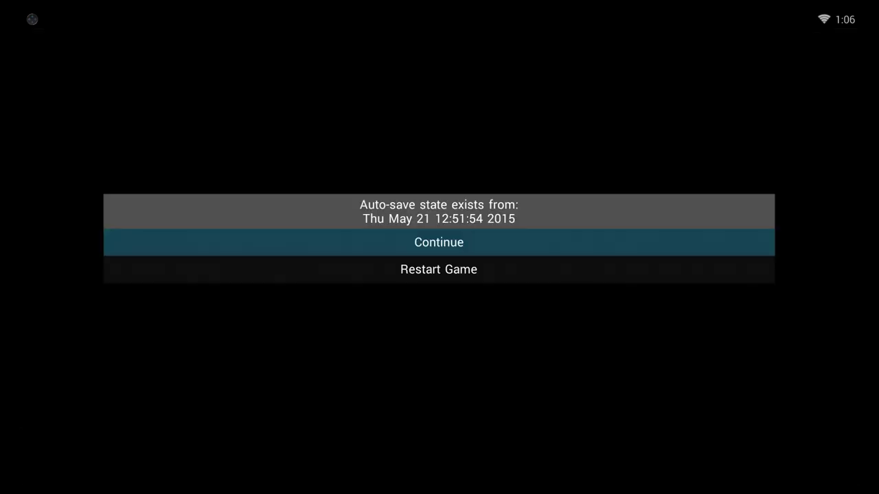
key("Down")
key("Return")
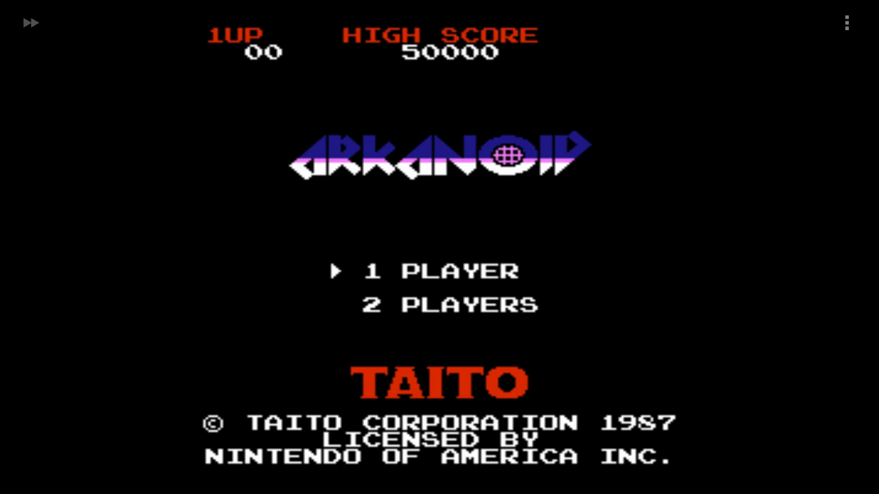
Start a one-player Arkanoid game and play round 1, moving the paddle to return the ball.
key("Return")
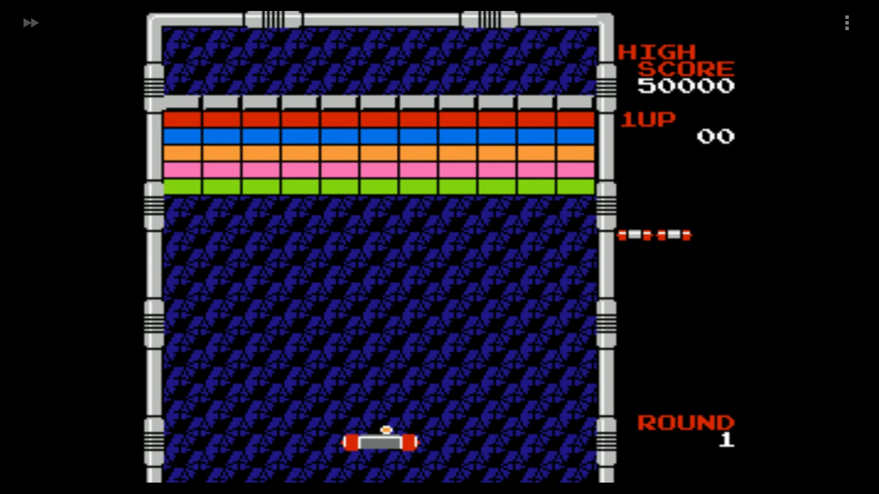
key("Right")
key("Left")
key("Left")
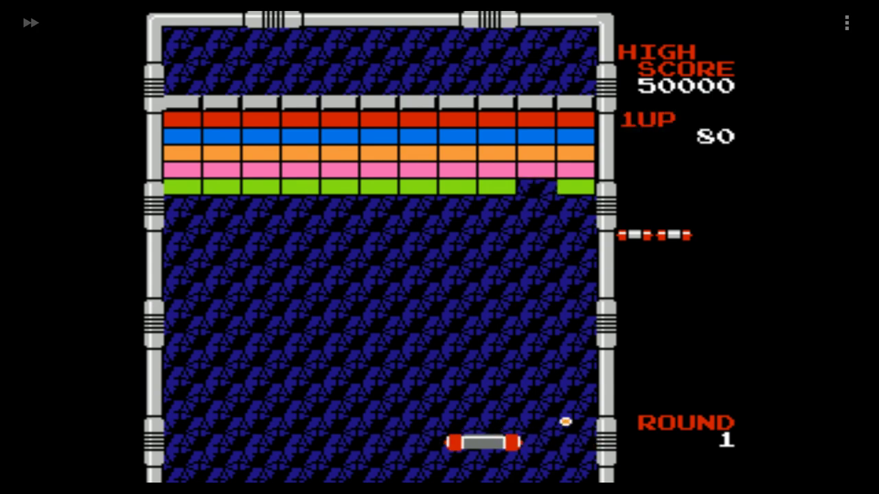
key("Right")
key("Left")
key("Right")
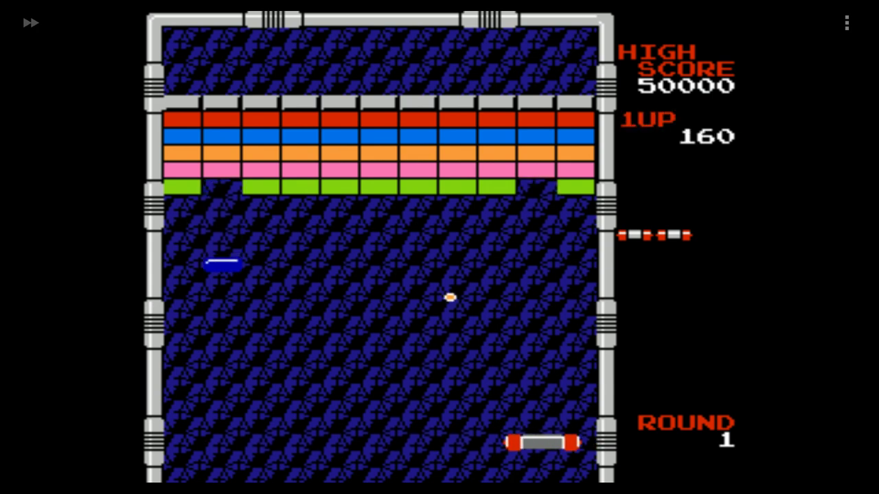
key("Left")
key("Right")
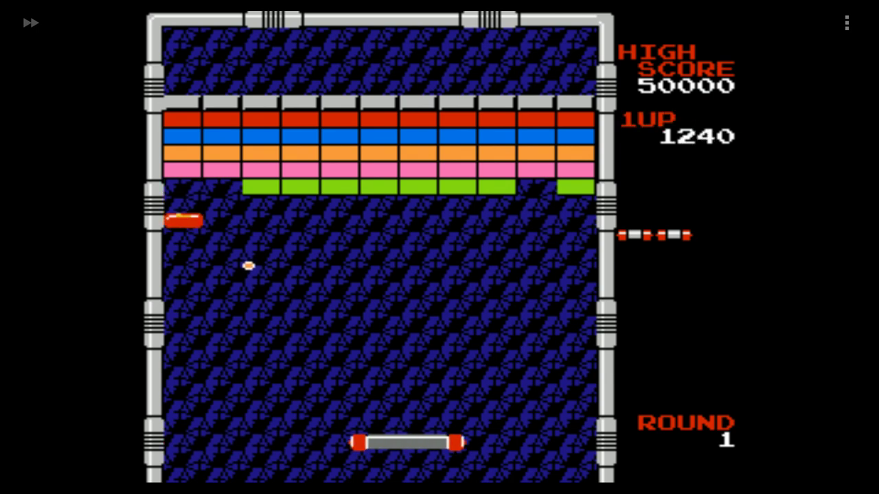
key("Left")
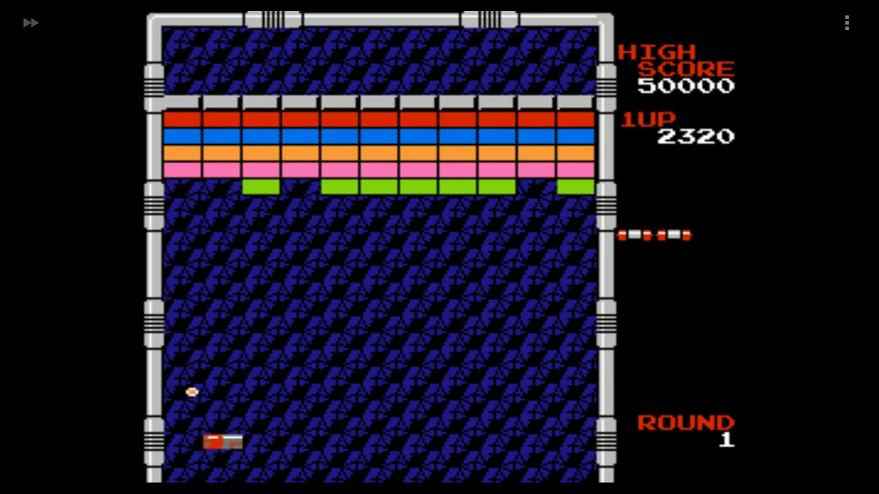
key("Left")
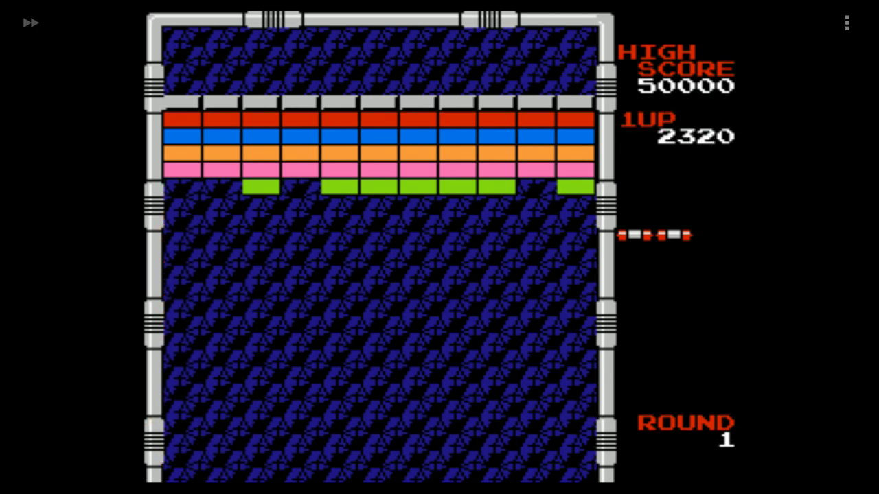
Leave the running game for the NES game list and browse the titles up to Barker Bill's Trick Shooting.
key("Escape")
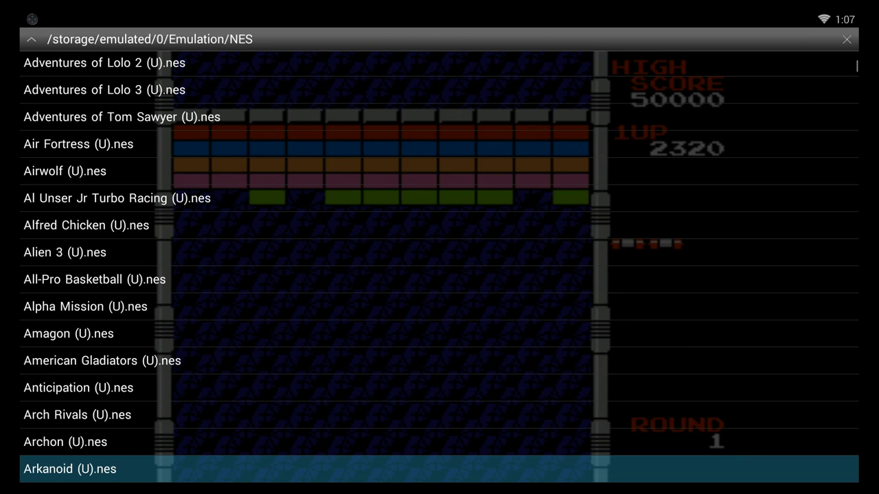
key("Up")
key("Up")
key("Up")
key("Up")
key("Down")
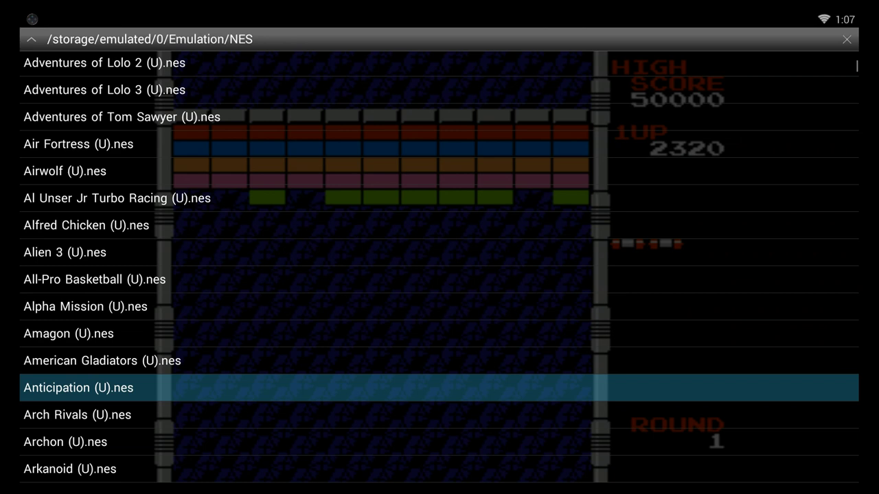
key("Down")
key("Down")
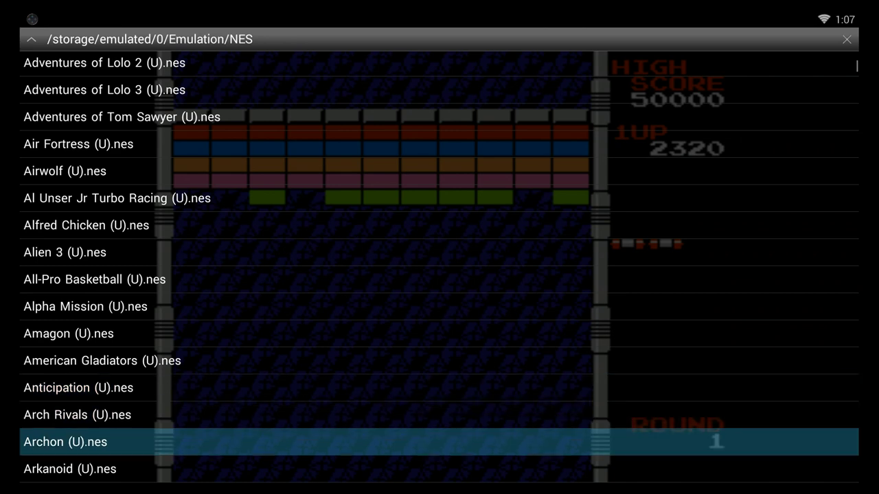
key("Down")
key("Down")
key("Down")
key("Down")
key("Down")
key("Down")
key("Down")
key("Down")
key("Down")
key("Down")
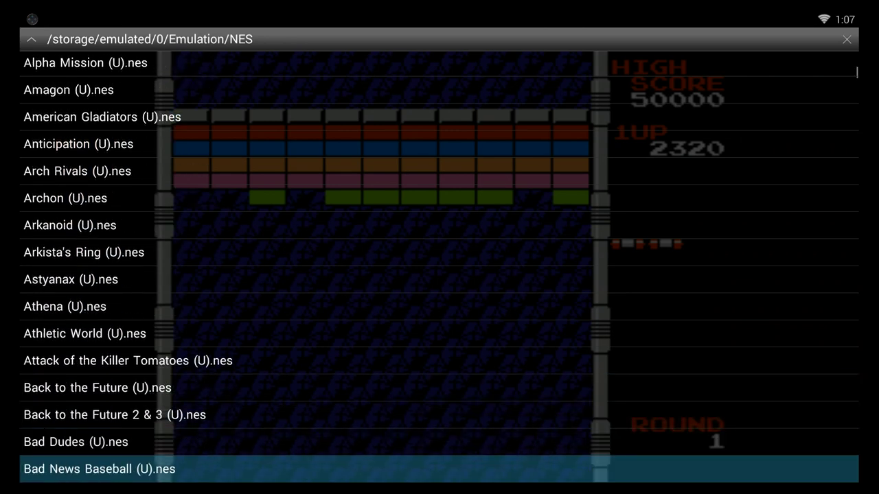
key("Down")
key("Down")
key("Down")
key("Down")
key("Down")
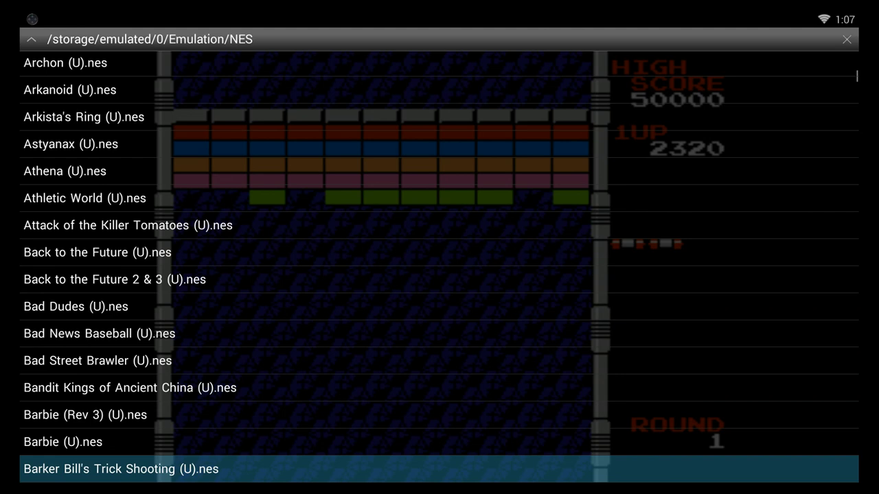
Exit the emulator to the home screen and open the Android system settings.
key("Escape")
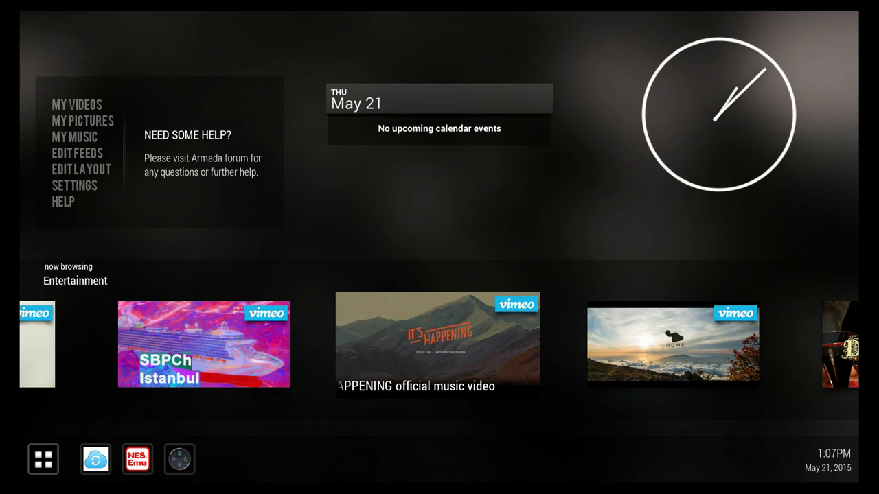
key("Up")
key("Up")
key("Up")
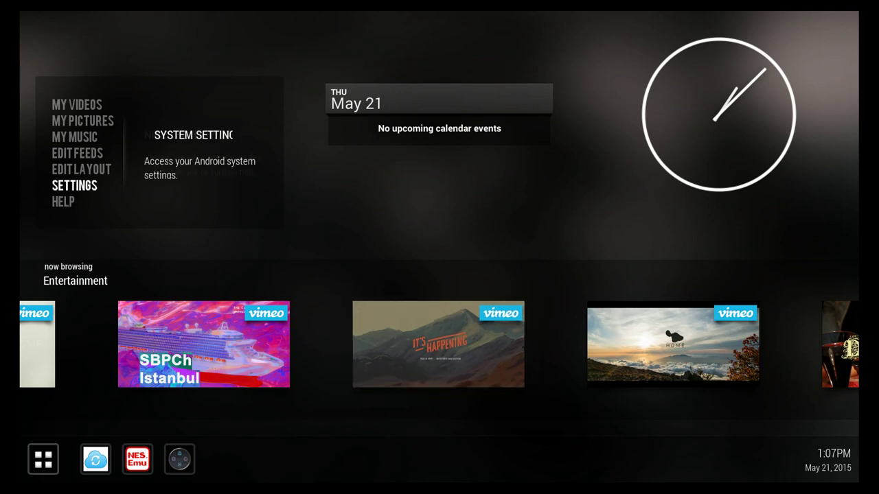
key("Return")
key("Down")
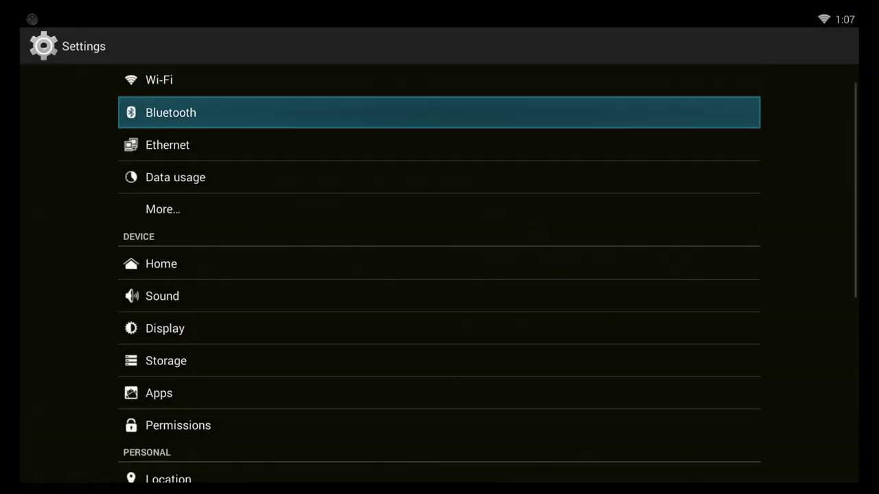
Open the Apps section in the device settings.
key("Down")
key("Down")
key("Down")
key("Down")
key("Down")
key("Down")
key("Down")
key("Down")
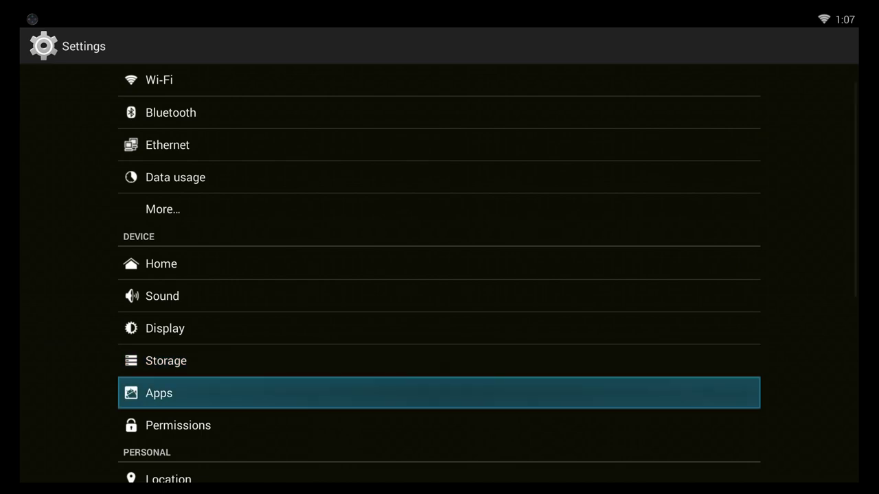
key("Return")
Open the app info of Sixaxis Controller from the downloaded apps list.
key("Down")
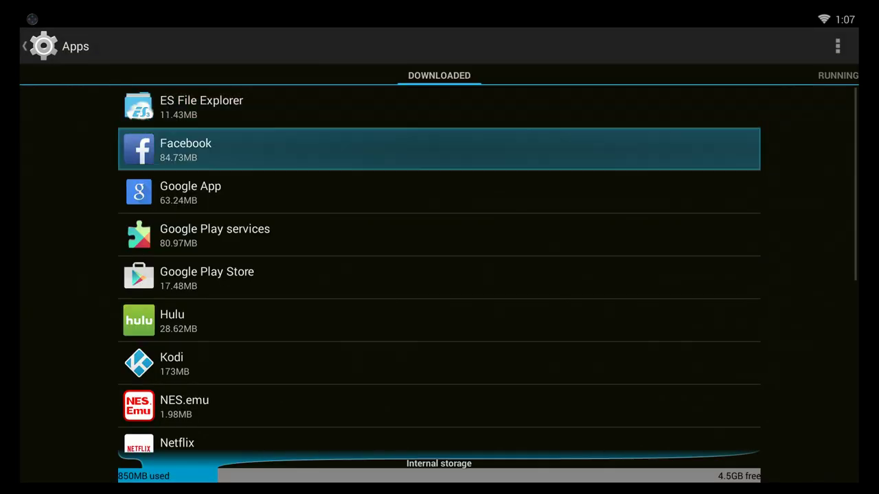
key("Down")
key("Down")
key("Down")
key("Down")
key("Down")
key("Down")
key("Down")
key("Down")
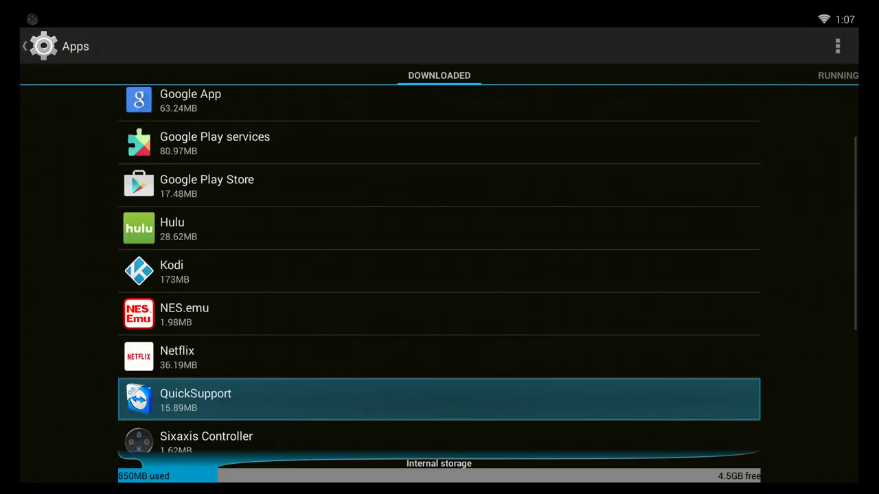
key("Down")
key("Return")
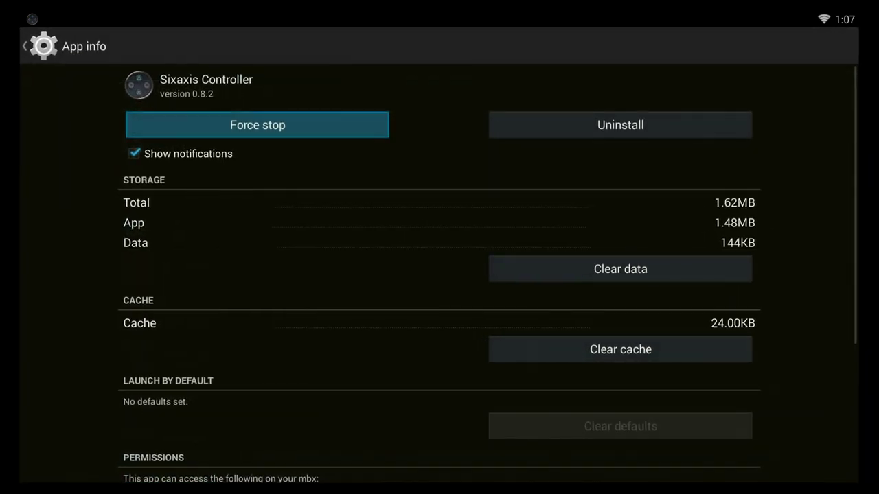
Force stop Sixaxis Controller, confirm the action, and return to the home screen.
key("Return")
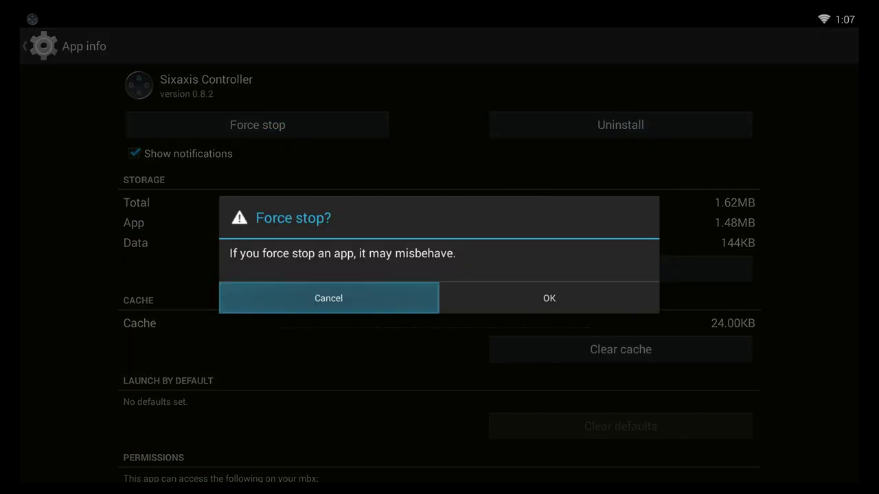
key("Right")
key("Return")
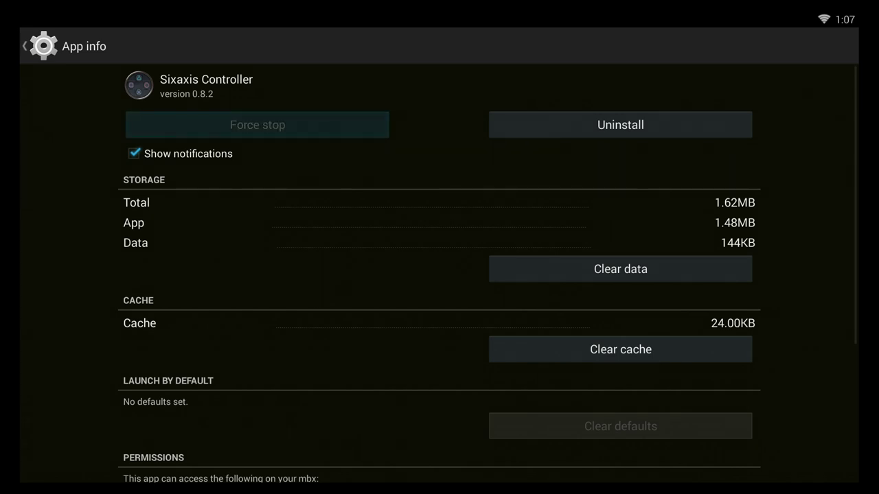
key("Escape")
key("Escape")
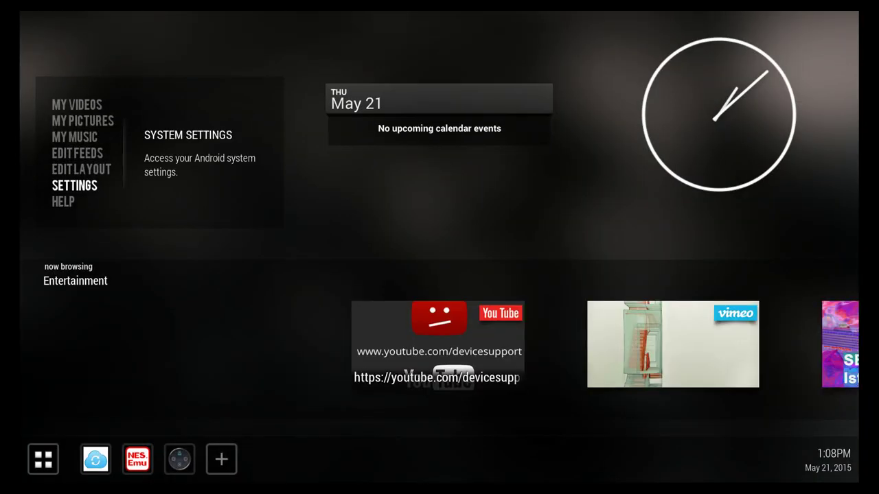
key("Down")
key("Down")
key("Down")
key("Down")
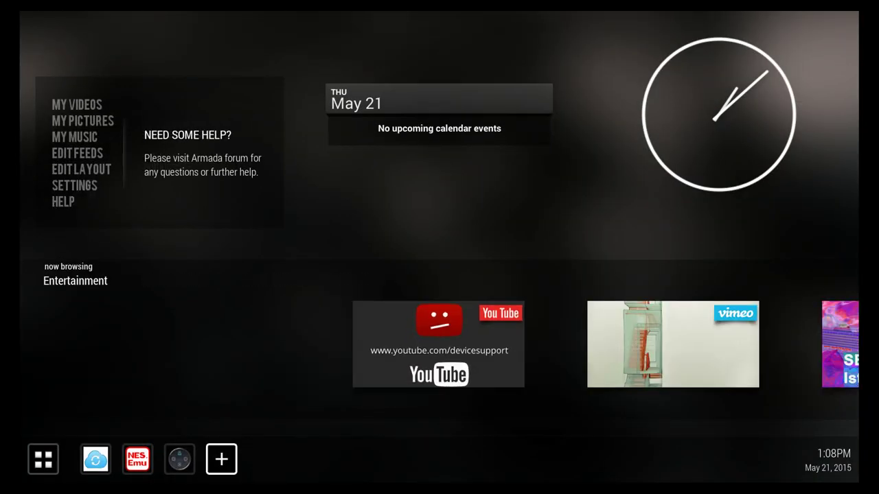
key("Left")
key("Left")
key("Left")
key("Left")
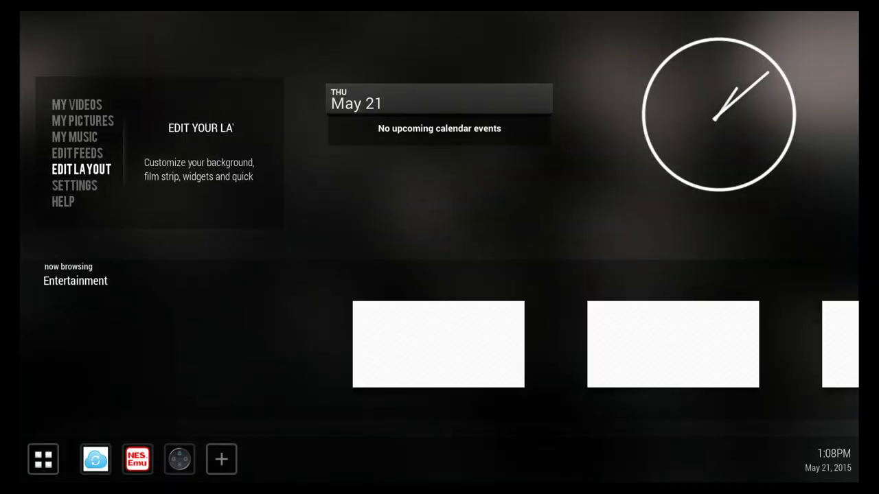
Launch Cloudword Sync from the installed applications.
key("Down")
key("Down")
key("Down")
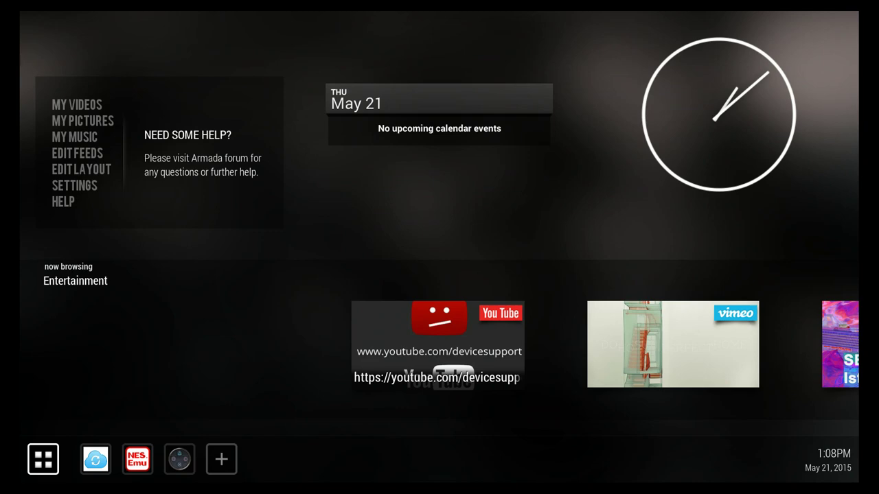
key("Return")
key("Right")
key("Right")
key("Right")
key("Right")
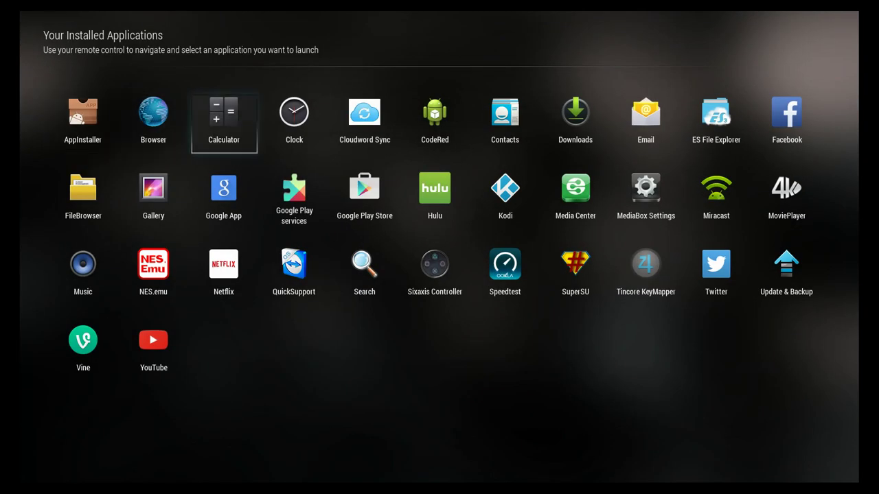
key("Return")
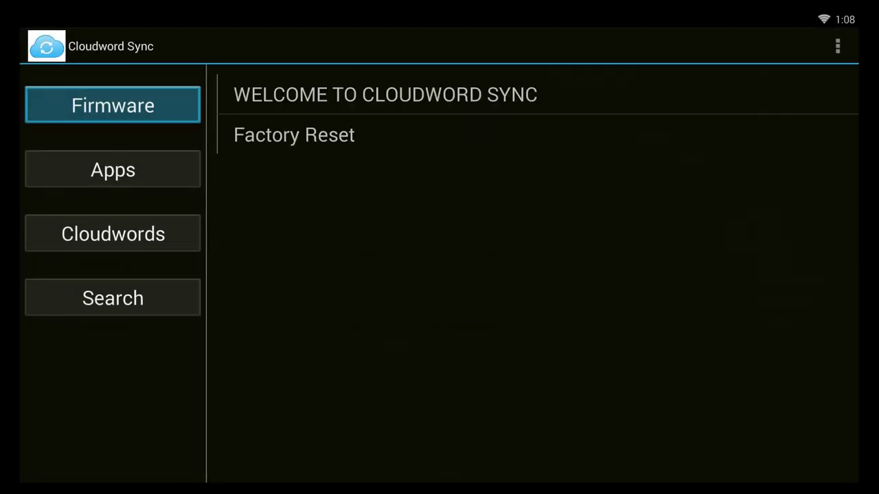
Open the Cloudwords section and activate its search field for text entry.
key("Down")
key("Down")
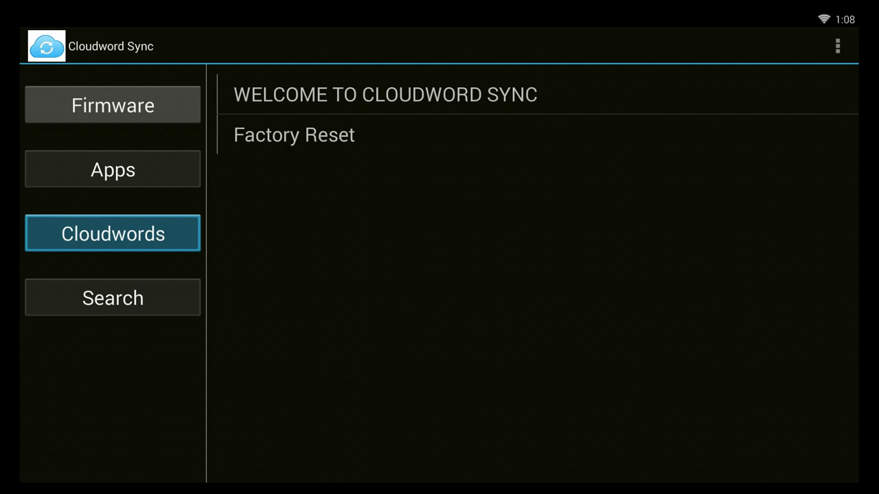
key("Return")
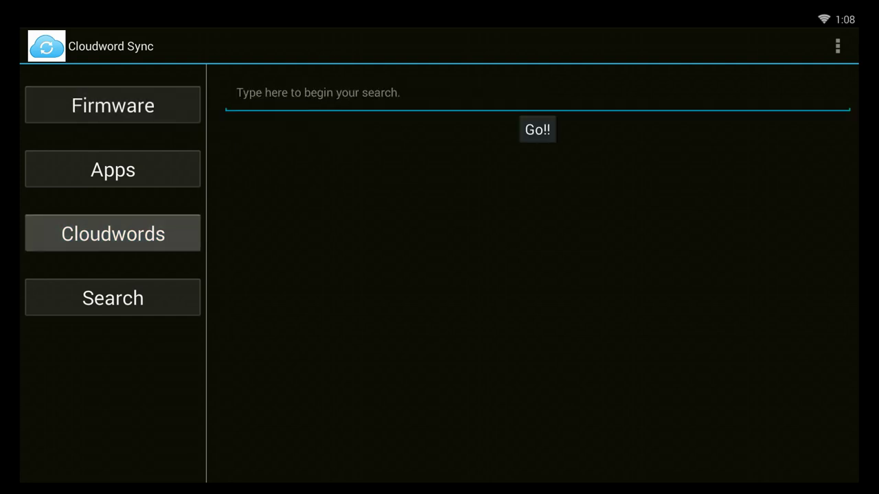
key("Return")
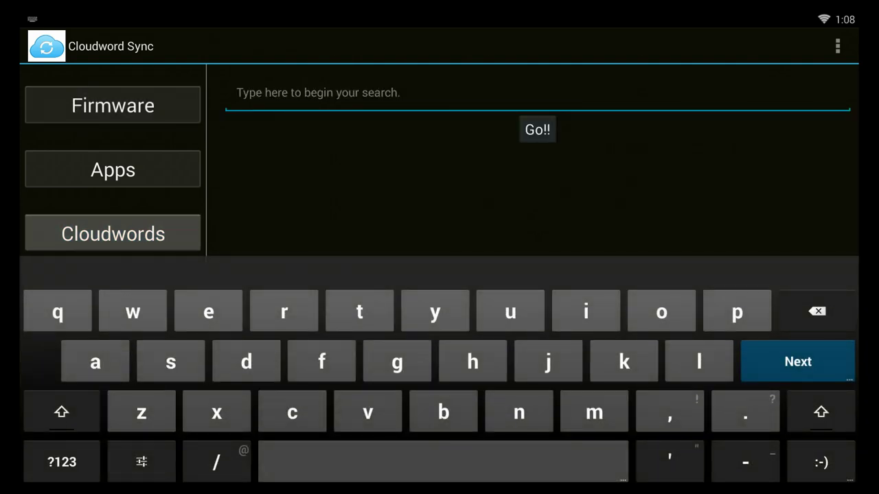
Enter znes in the Cloudwords search field.
key("Down")
key("Right")
key("Down")
key("Down")
key("Left")
key("Return")
key("Right")
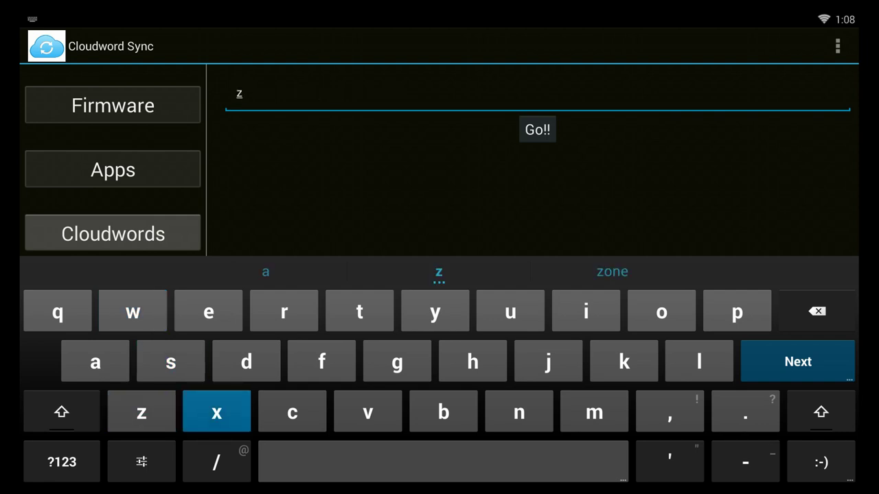
key("Right")
key("Right")
key("Return")
key("Up")
key("Up")
key("Left")
key("Left")
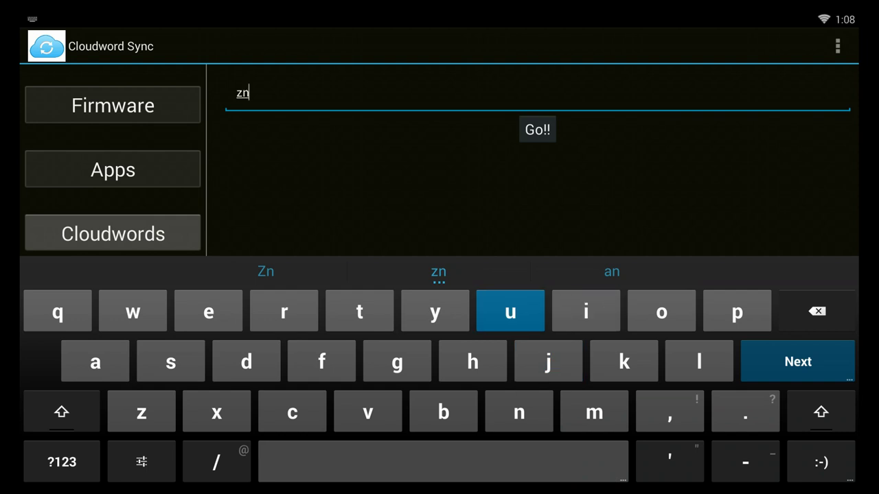
key("Left")
key("Left")
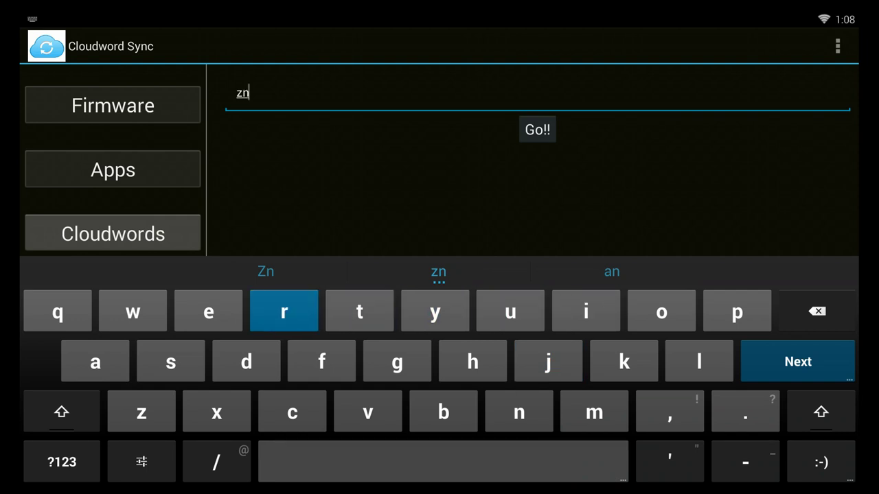
key("Left")
key("Return")
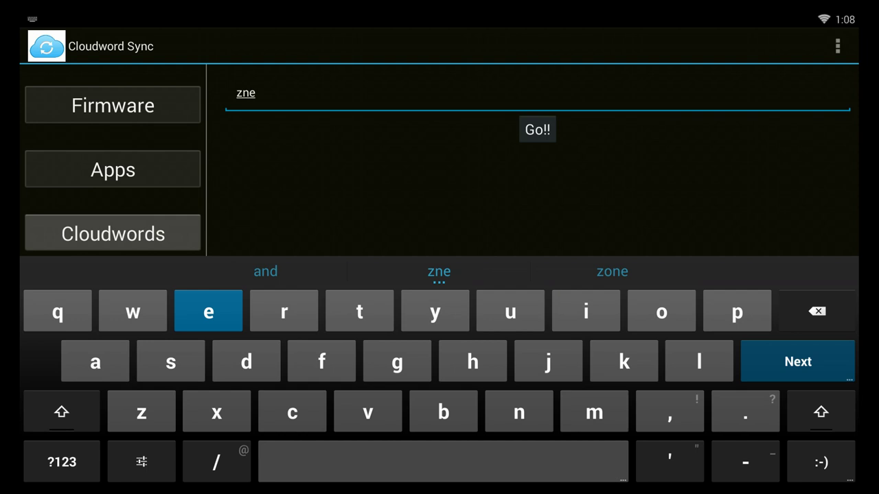
key("Down")
key("Left")
key("Return")
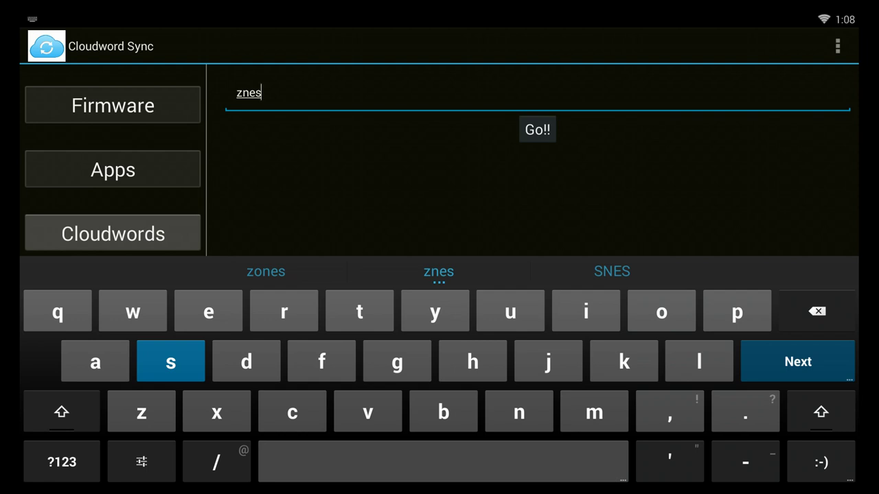
Dismiss the on-screen keyboard and move the focus from the znes search text to Go!!
key("Escape")
key("Left")
key("Right")
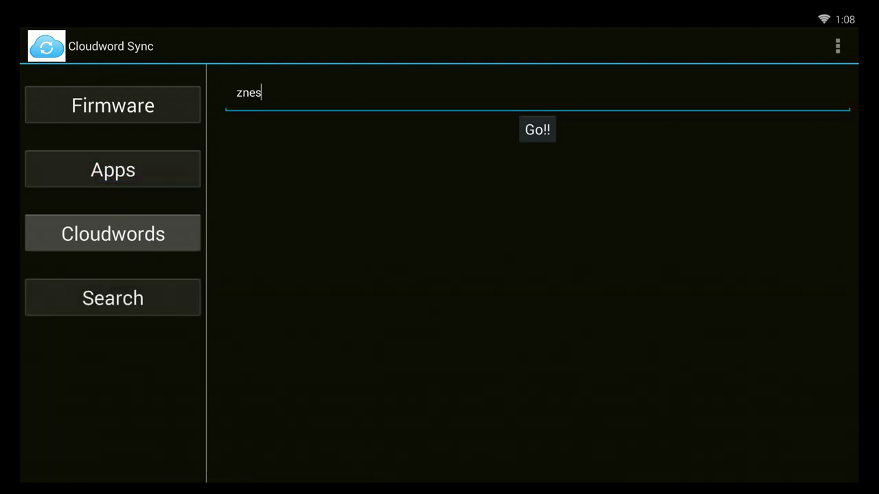
key("Left")
key("Right")
key("Down")
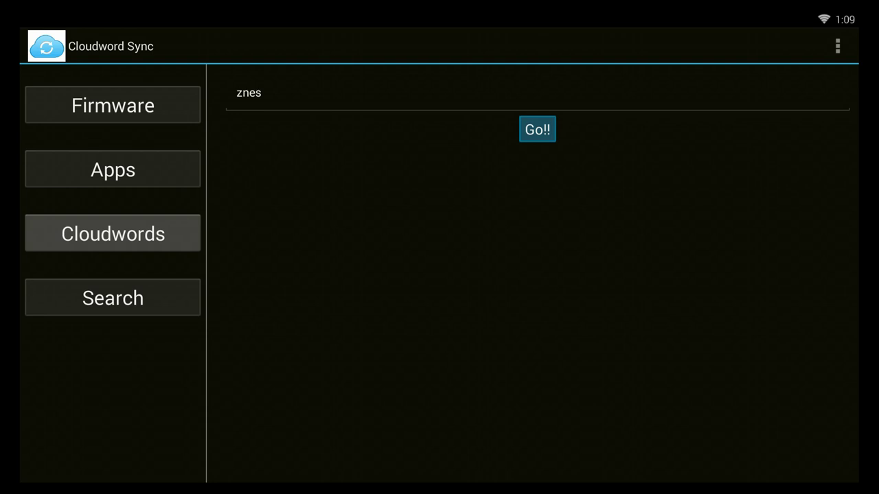
Return to the Cloudwords search field and delete the znes text.
left_click(261, 93)
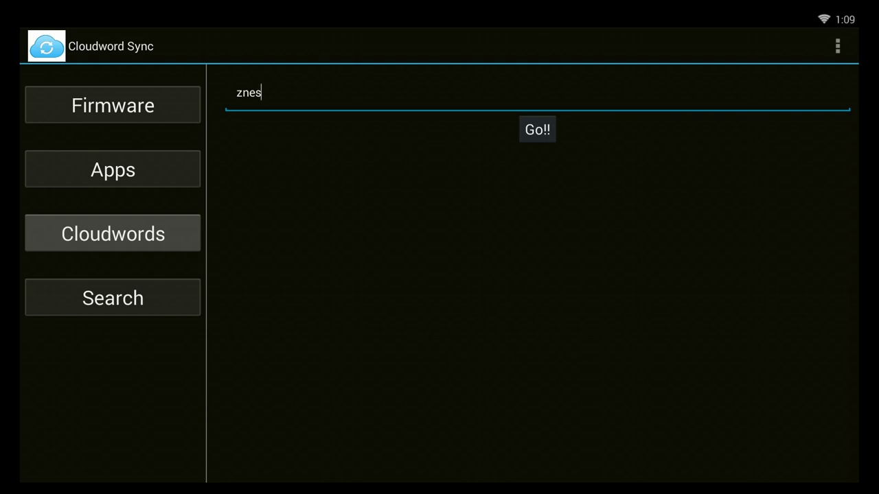
key("BackSpace")
key("BackSpace")
key("BackSpace")
key("BackSpace")
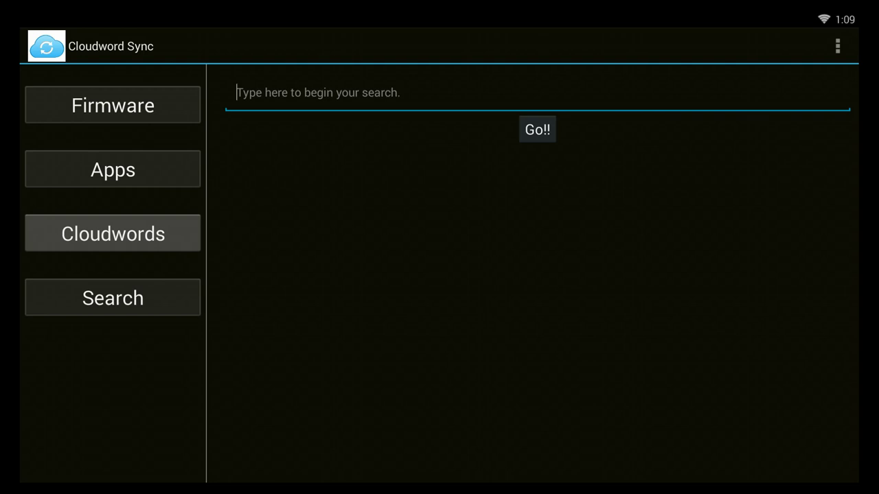
Enter zroot in the Cloudwords search field and close the on-screen keyboard.
key("Return")
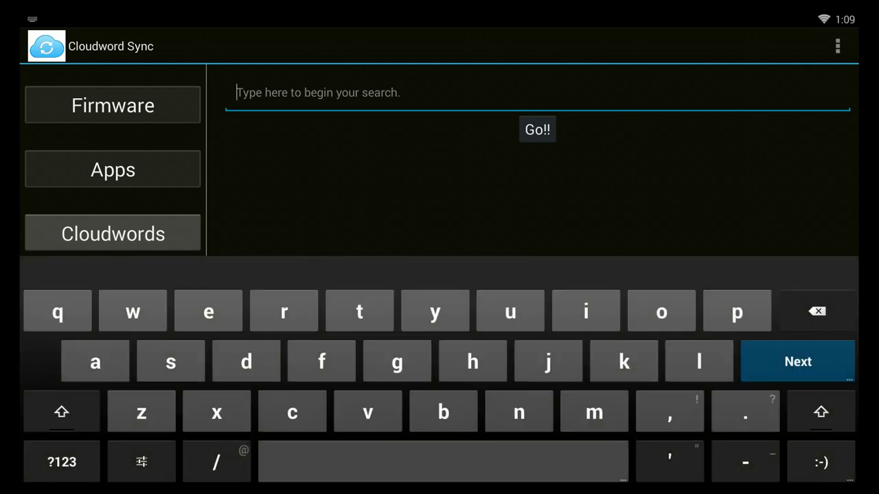
key("Down")
key("Down")
key("Down")
key("Return")
key("Up")
key("Up")
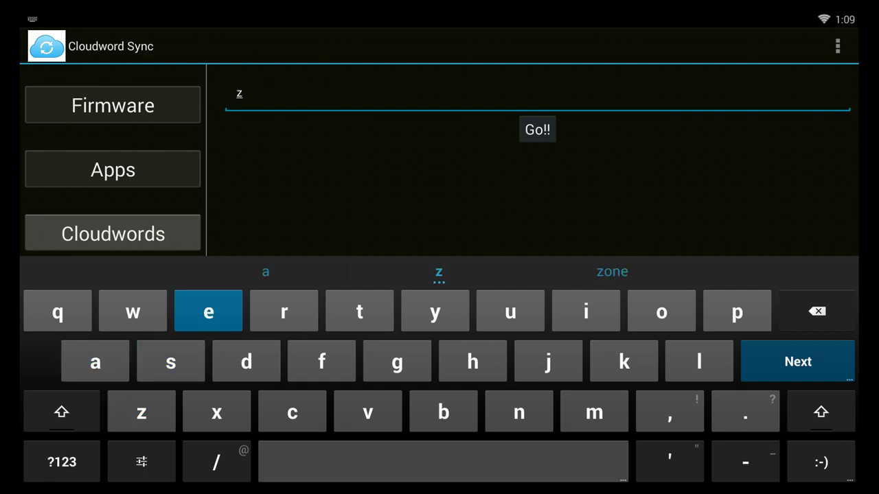
key("Right")
type("r")
key("Right")
key("Right")
key("Right")
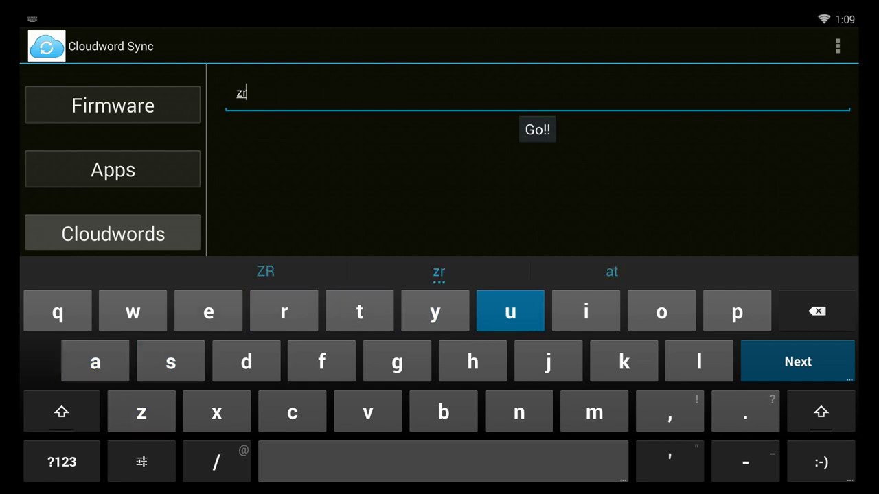
key("Right")
key("Right")
type("oo")
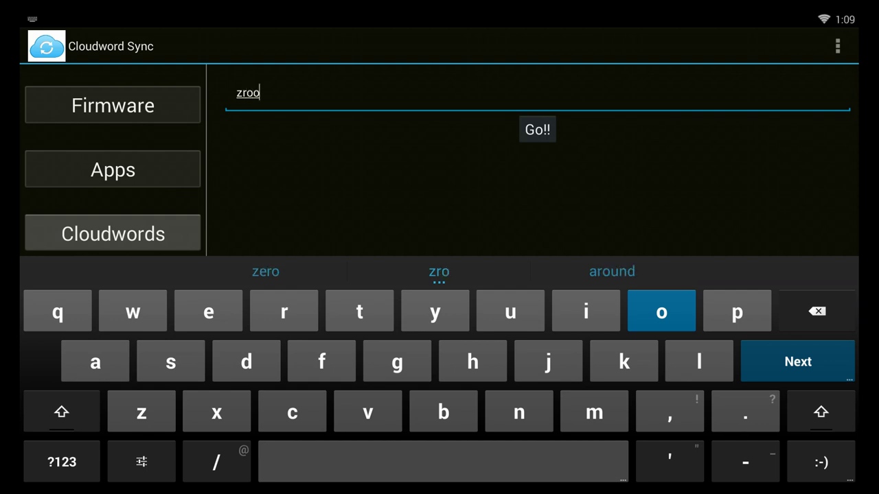
key("Left")
key("Left")
key("Left")
key("Left")
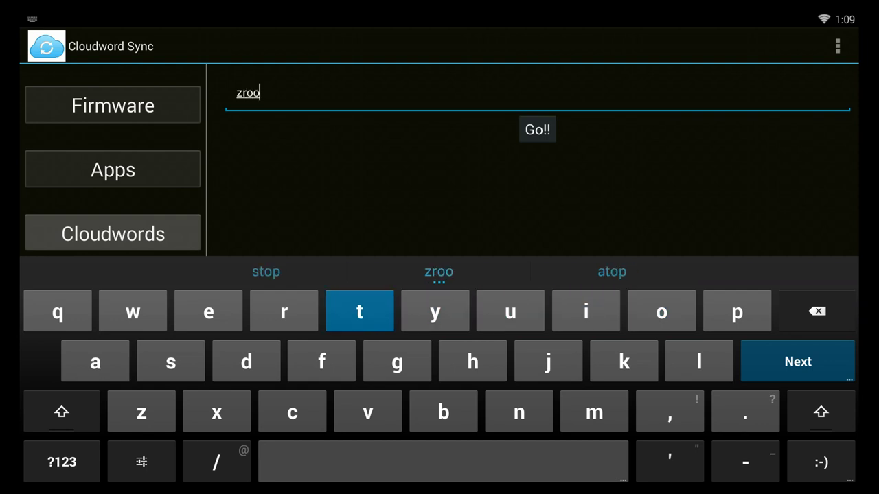
type("t")
key("Right")
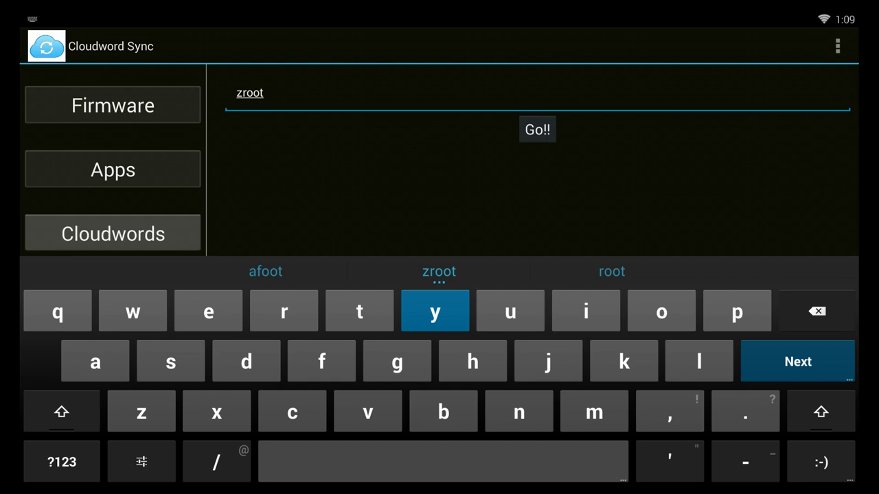
key("Right")
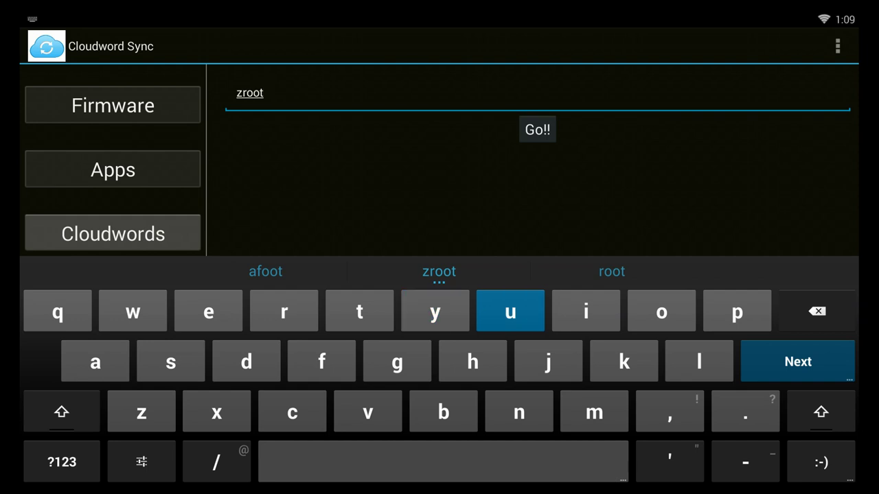
key("Escape")
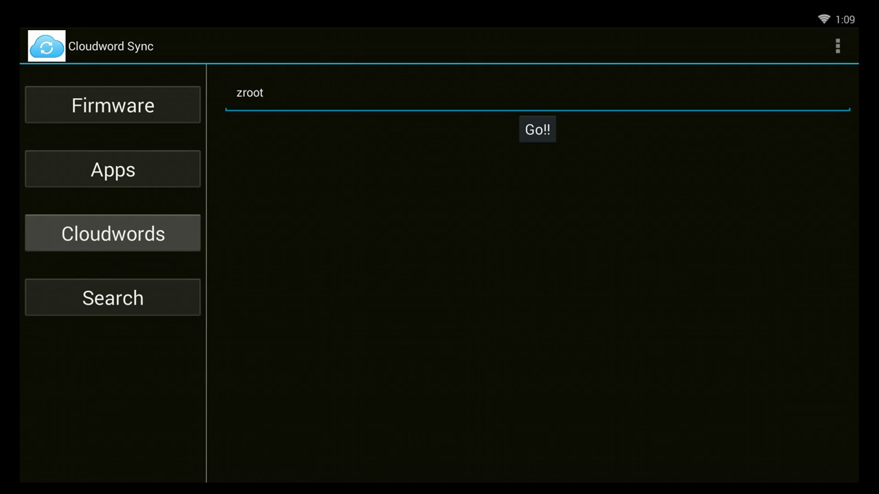
key("Down")
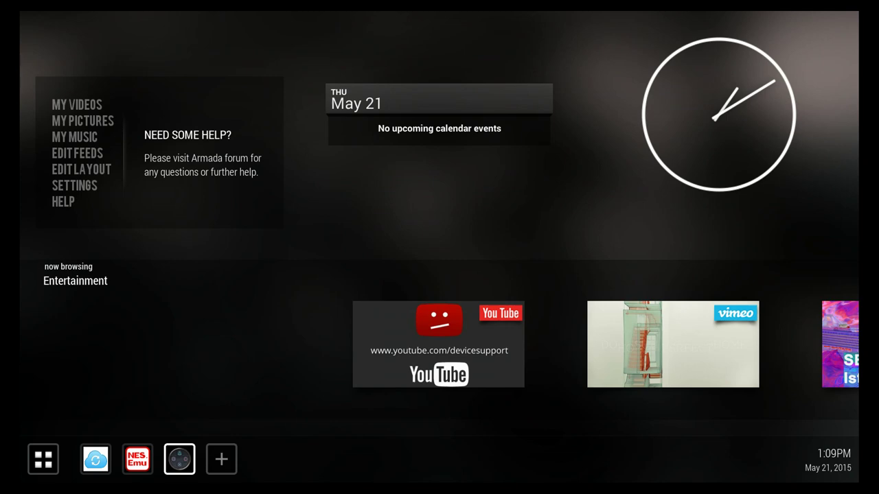
Open the Sixaxis Controller app from the installed applications and start its driver.
key("Left")
key("Left")
key("Left")
key("Return")
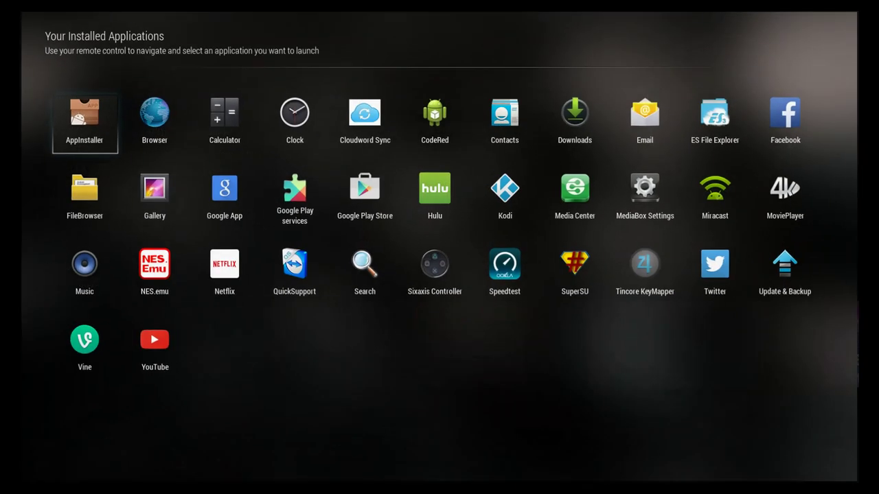
key("Down")
key("Down")
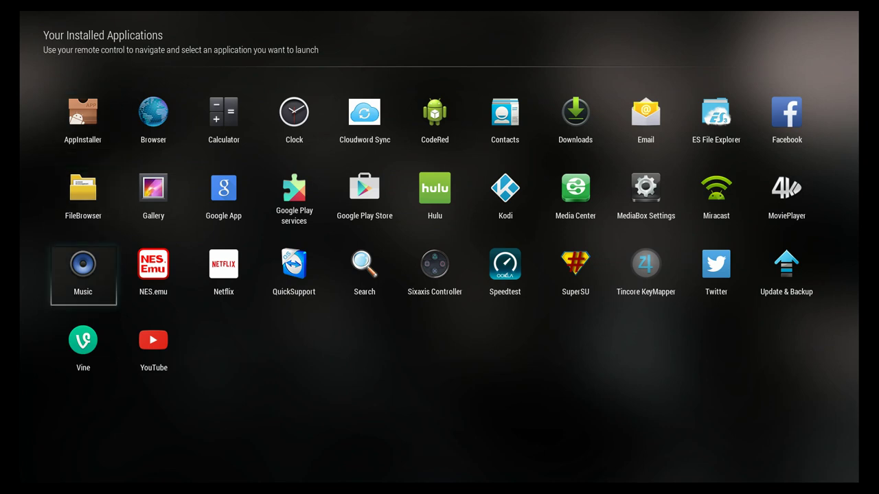
key("Right")
key("Right")
key("Right")
key("Right")
key("Right")
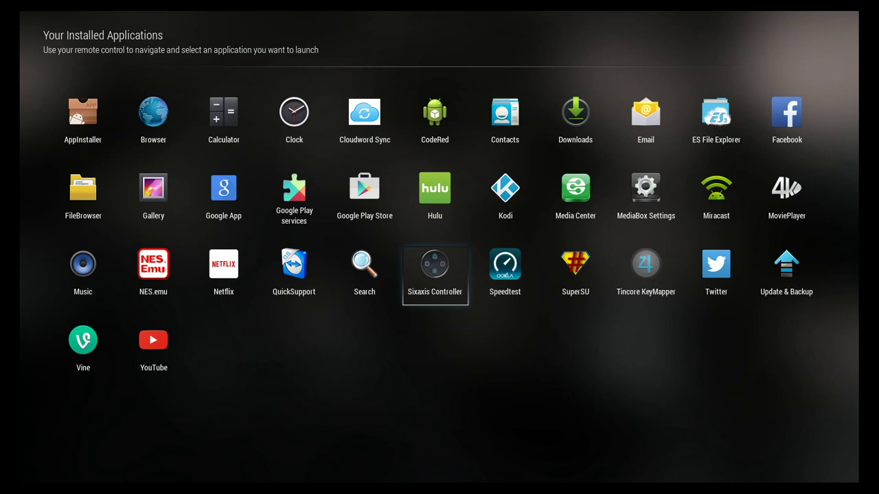
key("Return")
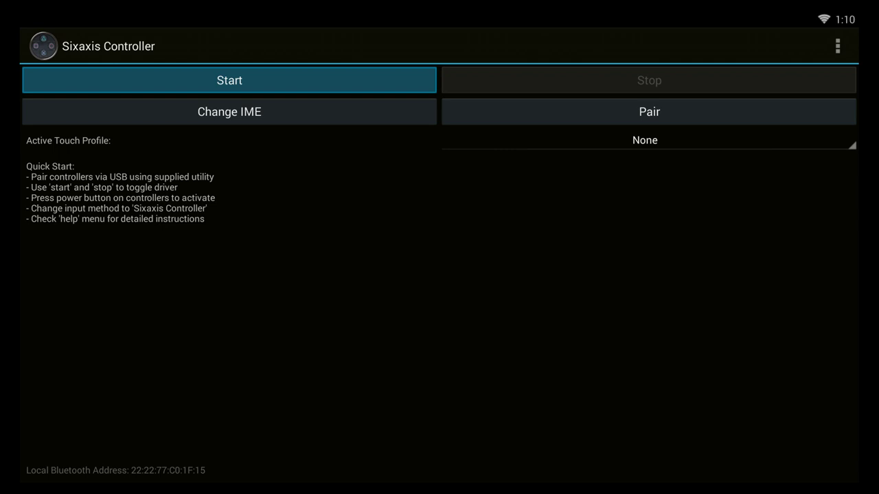
key("Return")
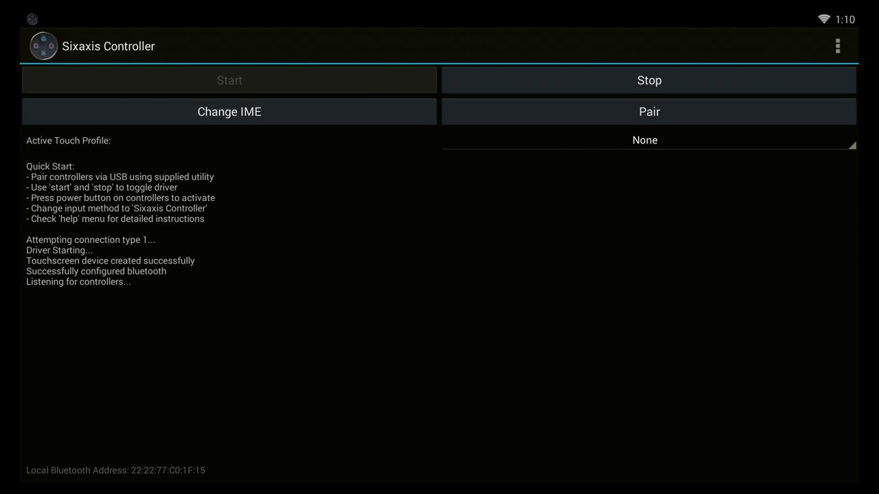
Pair the USB-connected controller with the box's prefilled Bluetooth address and allow Sixaxis Controller to access the USB device.
left_click(644, 140)
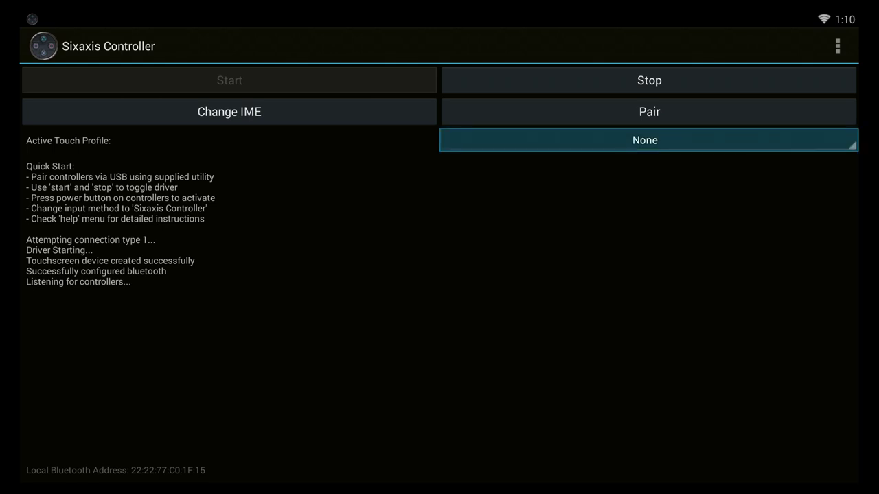
left_click(649, 111)
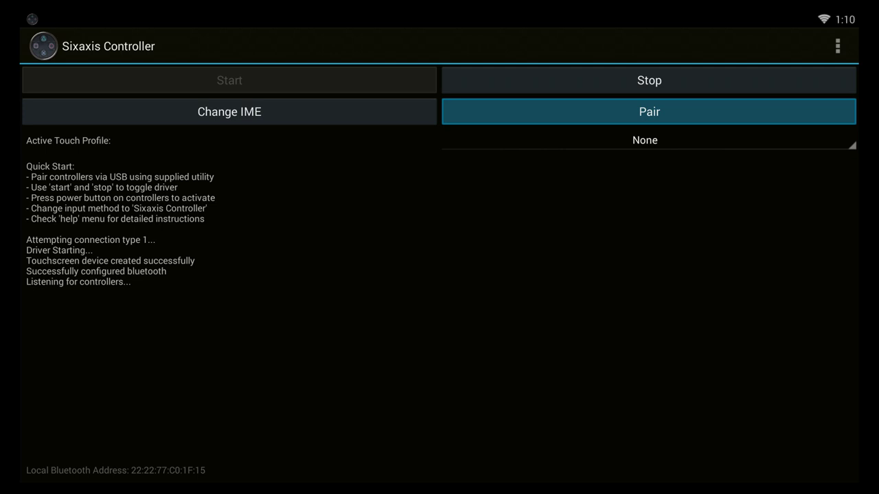
key("Return")
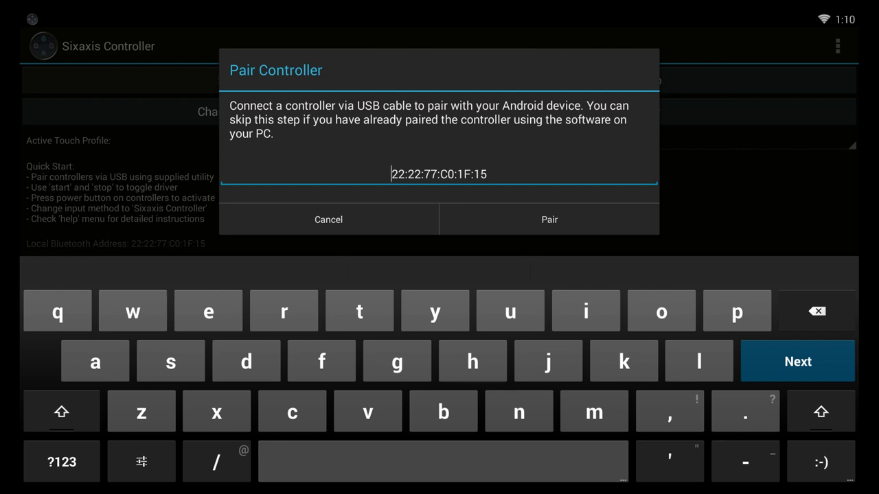
key("Escape")
key("Down")
key("Right")
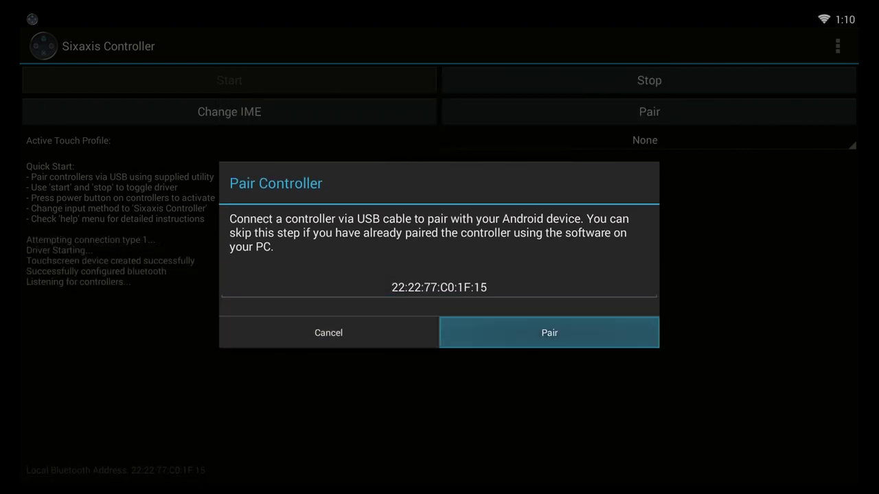
key("Return")
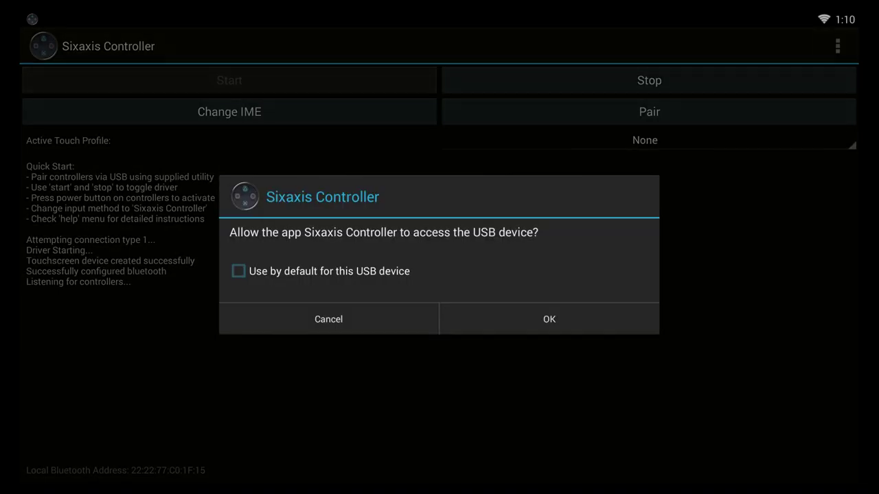
key("Down")
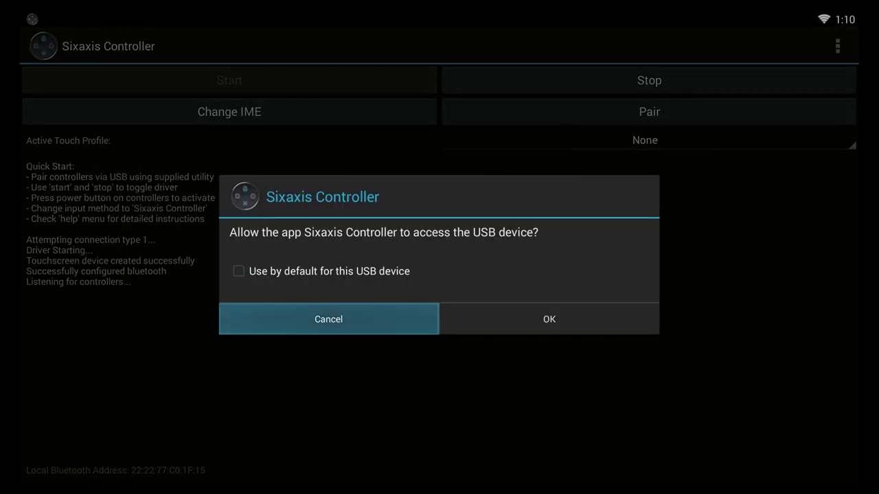
key("Right")
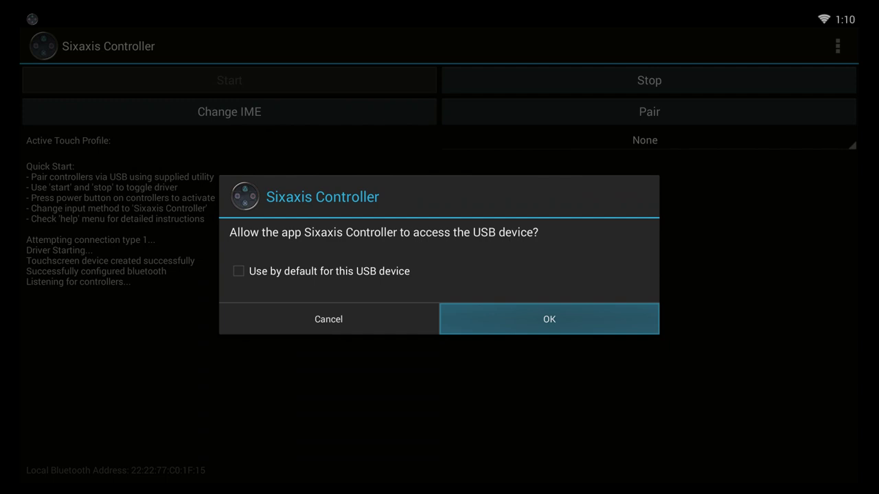
key("Return")
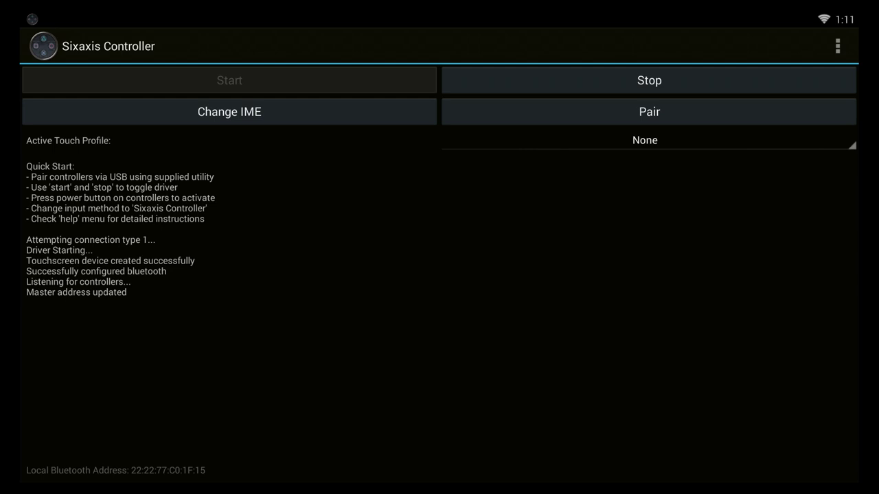
Change the input method to Sixaxis Controller.
left_click(644, 140)
left_click(648, 112)
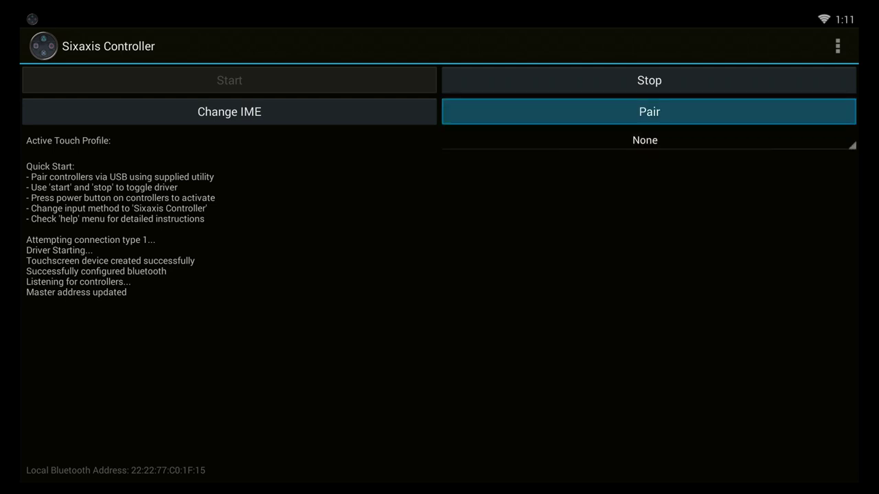
left_click(229, 111)
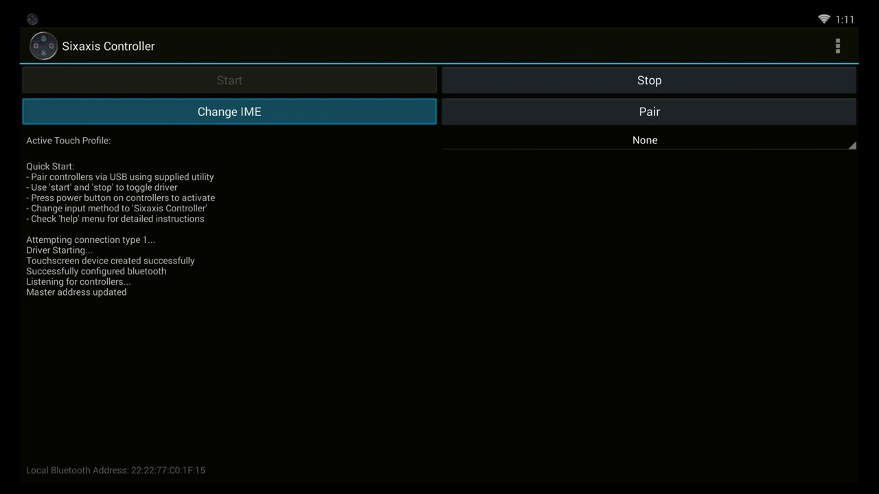
key("Return")
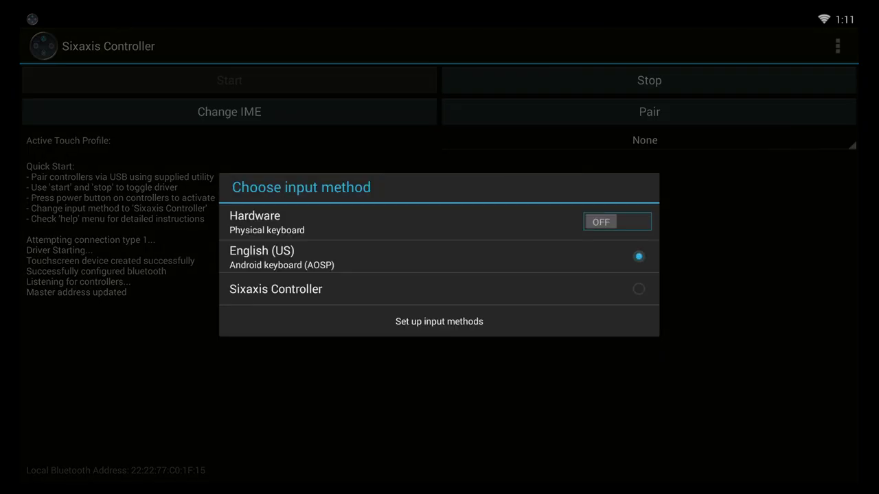
left_click(439, 256)
left_click(439, 289)
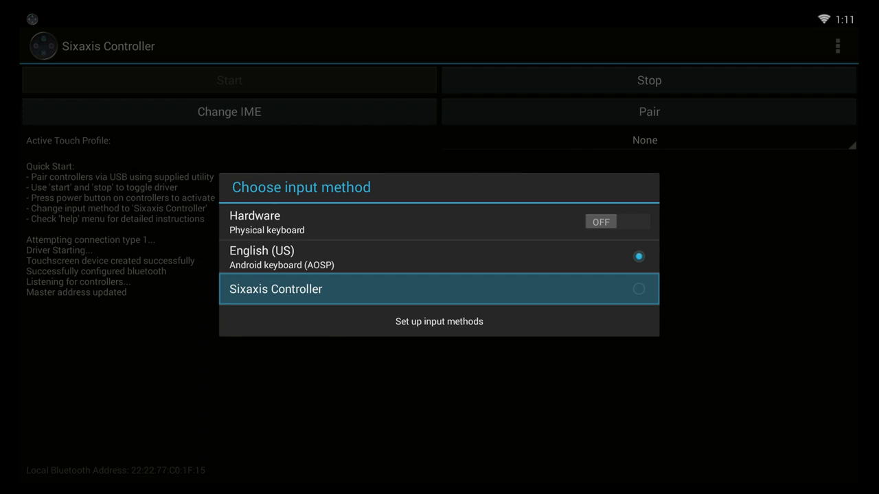
key("Return")
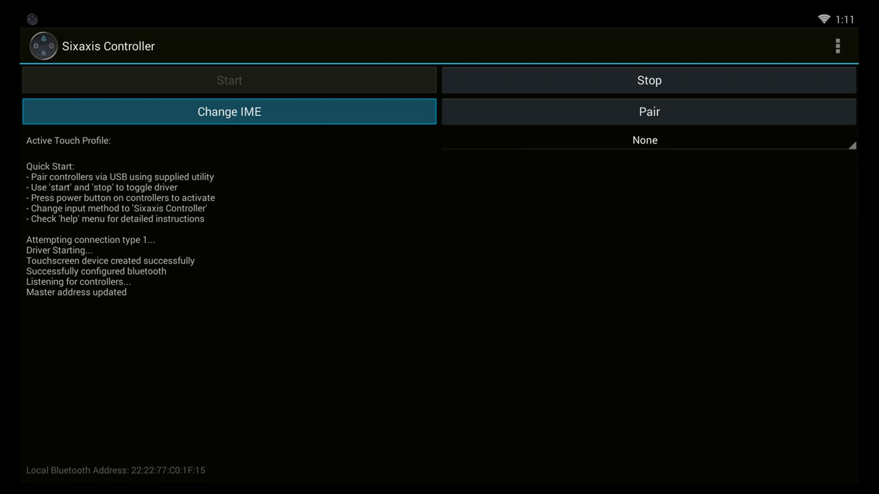
Pair the connected controller once more using the prefilled Bluetooth address.
key("Right")
key("Return")
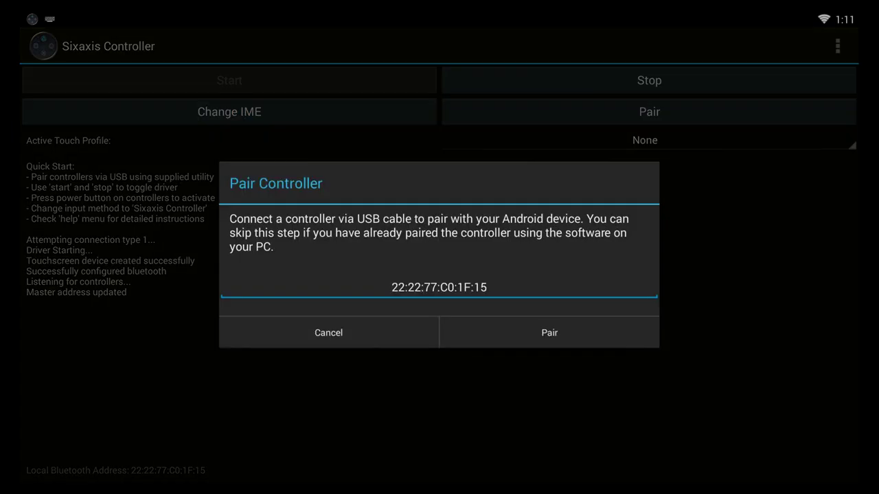
key("Down")
key("Right")
key("Return")
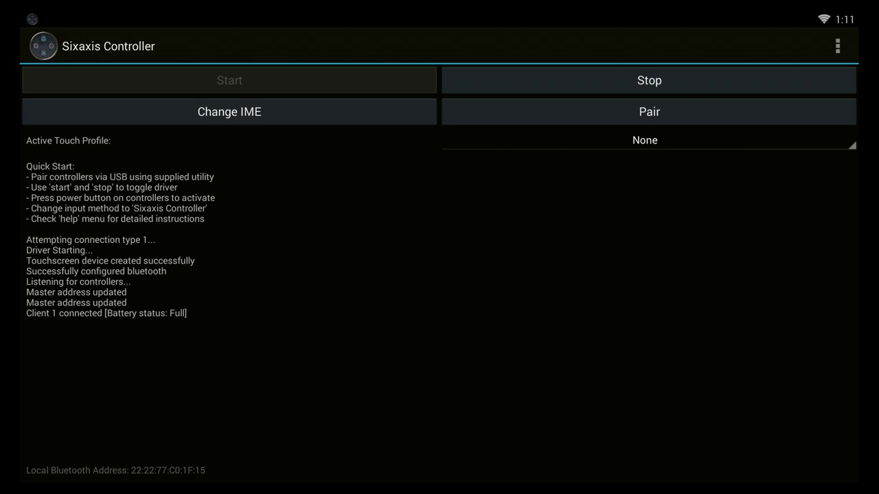
Test the controller's directions by moving the focus around the Stop, Change IME and Pair controls.
key("Up")
key("Up")
key("Up")
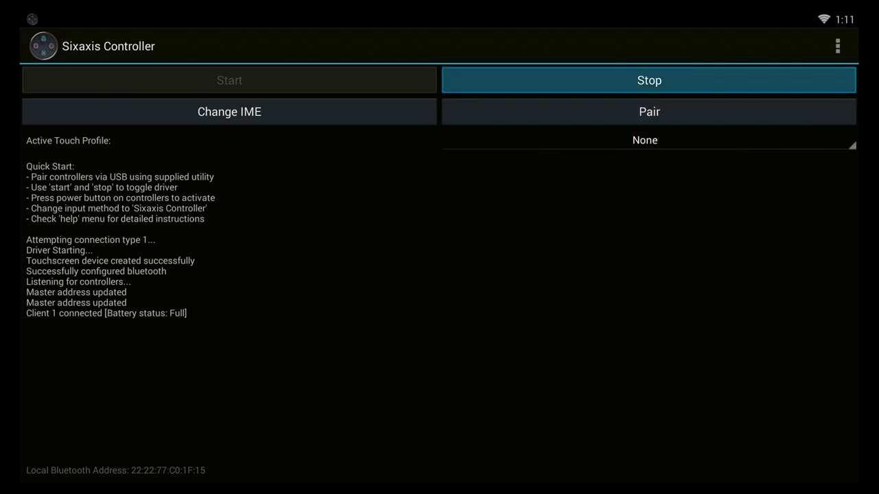
key("Left")
key("Down")
key("Right")
key("Up")
key("Left")
key("Up")
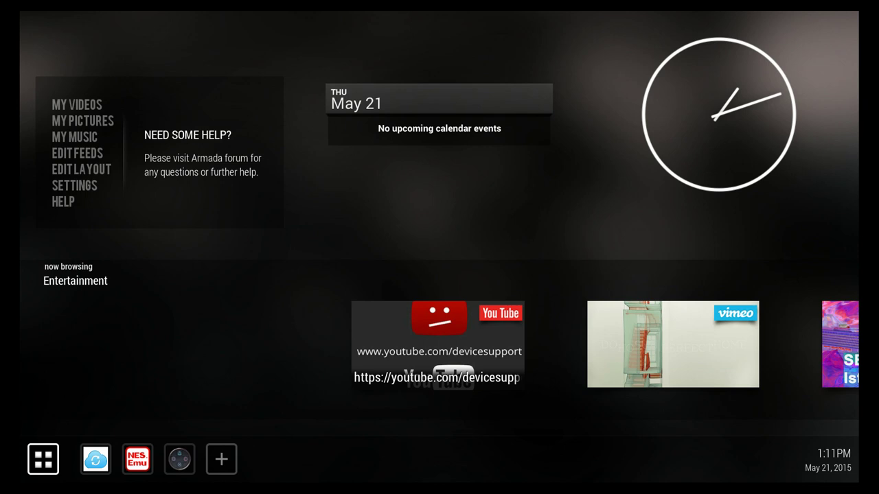
Launch NES.emu from the home screen and load the game 1943 (U).nes.
key("Right")
key("Right")
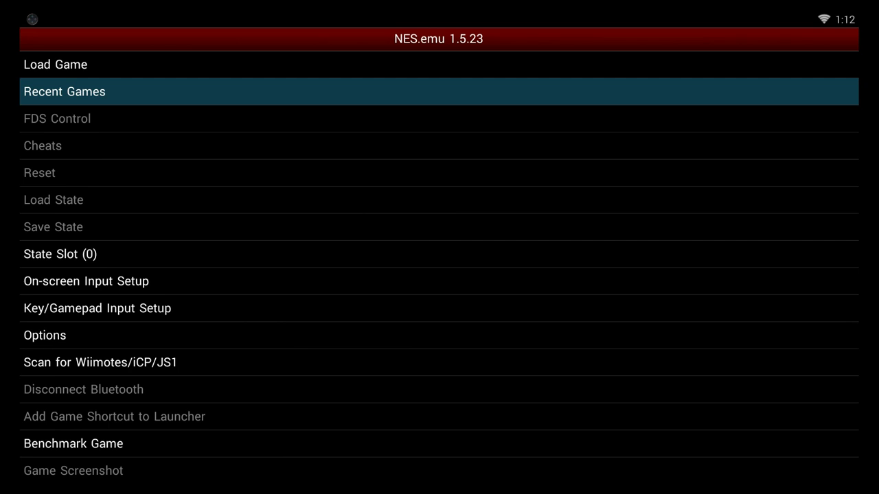
key("Down")
key("Up")
key("Up")
key("Return")
key("Down")
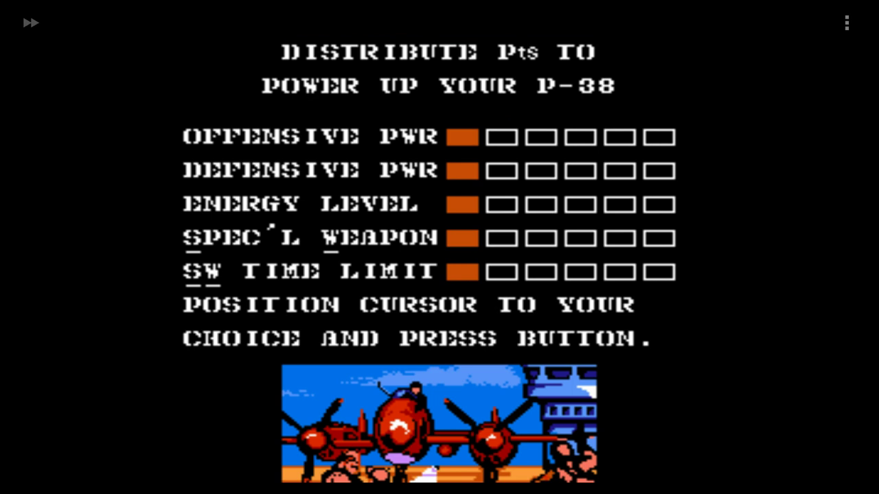
Distribute three power-up points to Offensive PWR for the P-38.
key("Right")
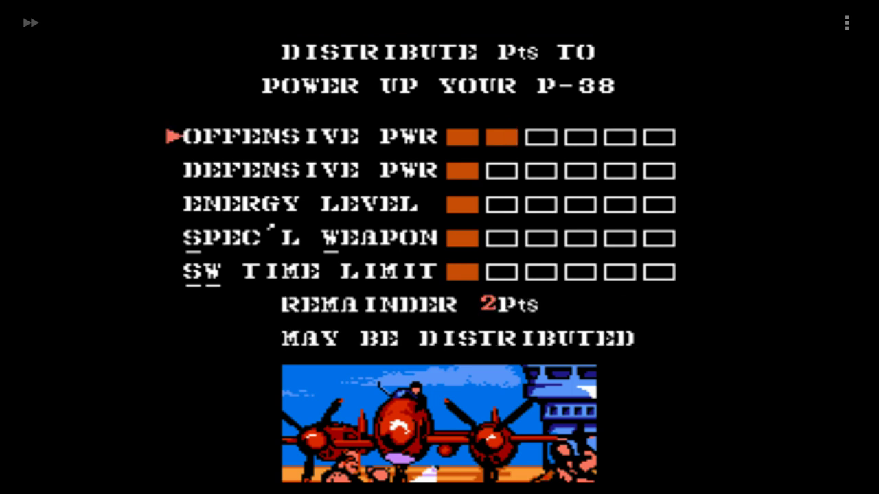
key("Right")
key("Right")
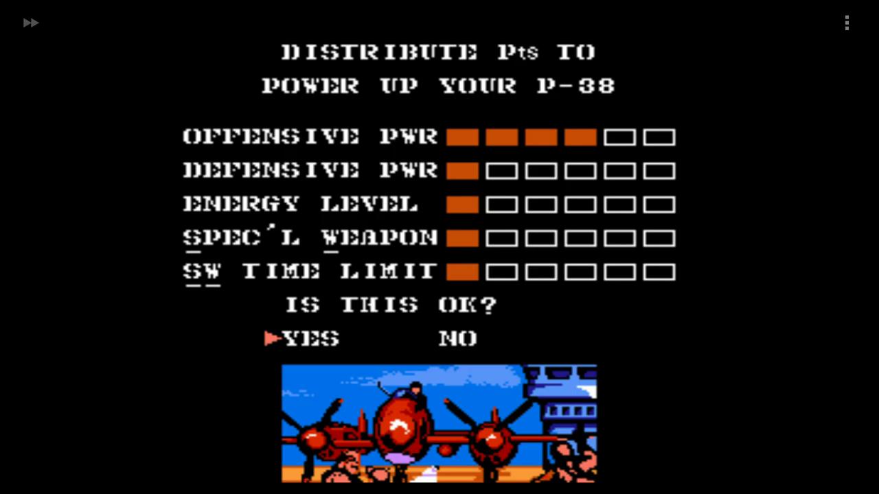
Leave the game for the emulator's main menu and open Key/Gamepad Input Setup.
key("Escape")
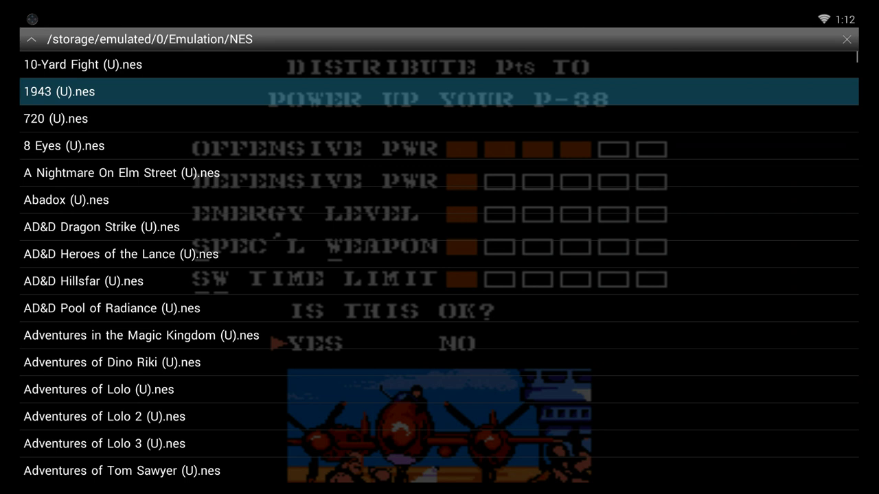
key("Escape")
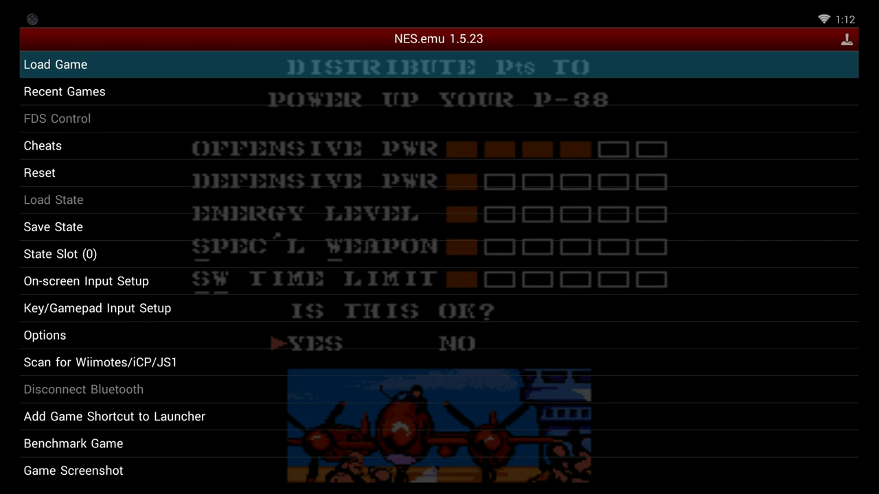
key("Down")
key("Down")
key("Down")
key("Down")
key("Down")
key("Down")
key("Down")
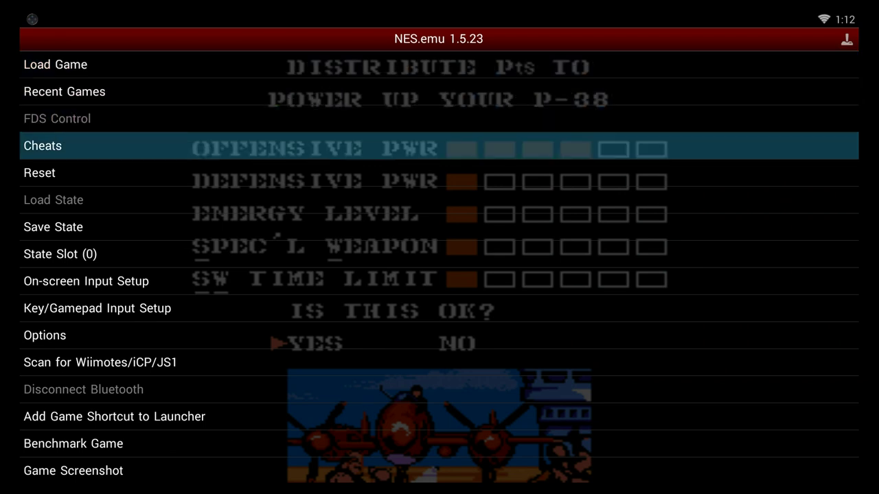
key("Down")
key("Down")
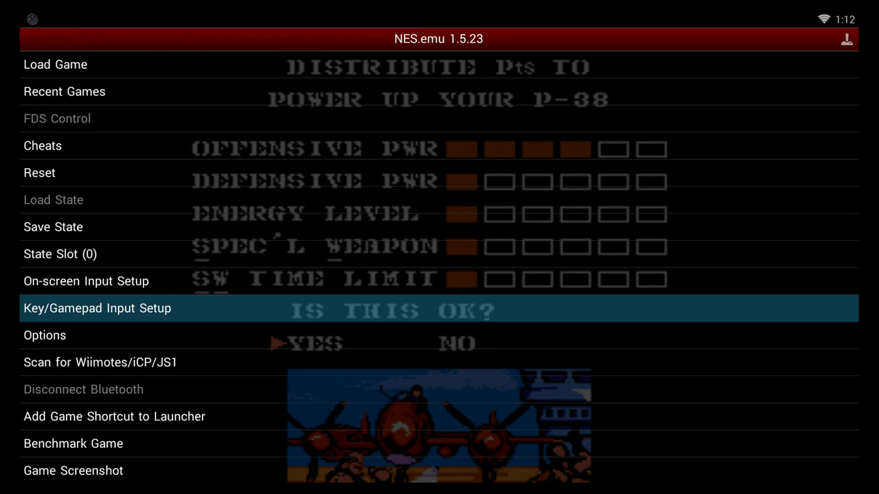
key("Return")
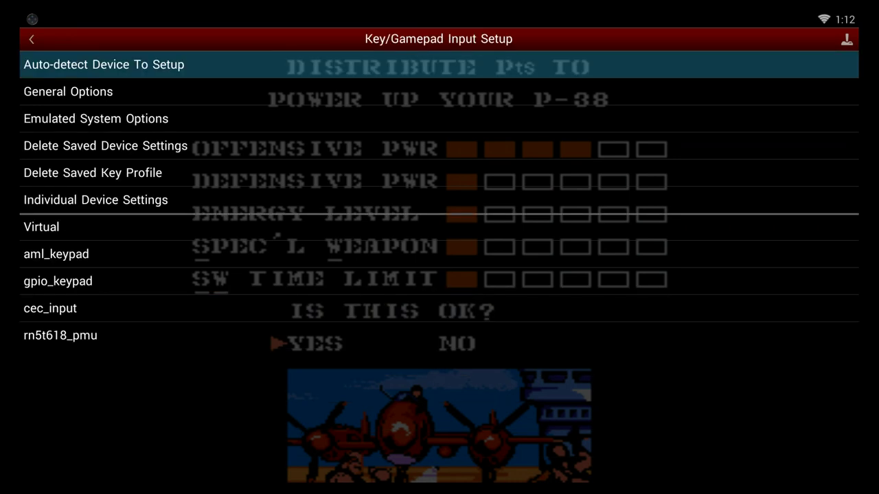
Open the Set Gamepad Keys list for the Virtual input device.
key("Down")
key("Down")
key("Down")
key("Down")
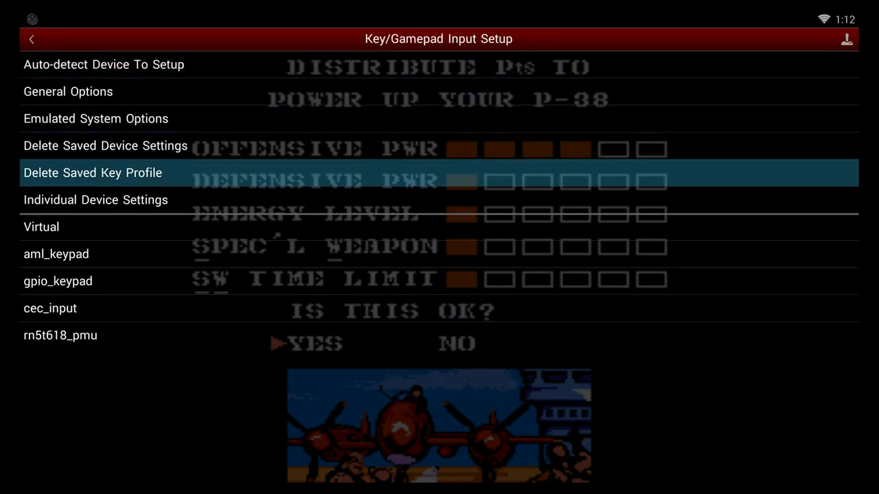
key("Down")
key("Return")
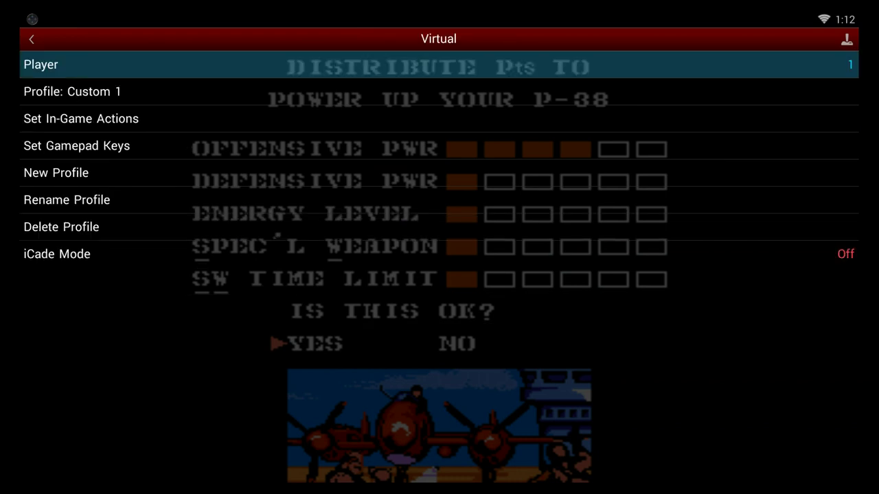
key("Down")
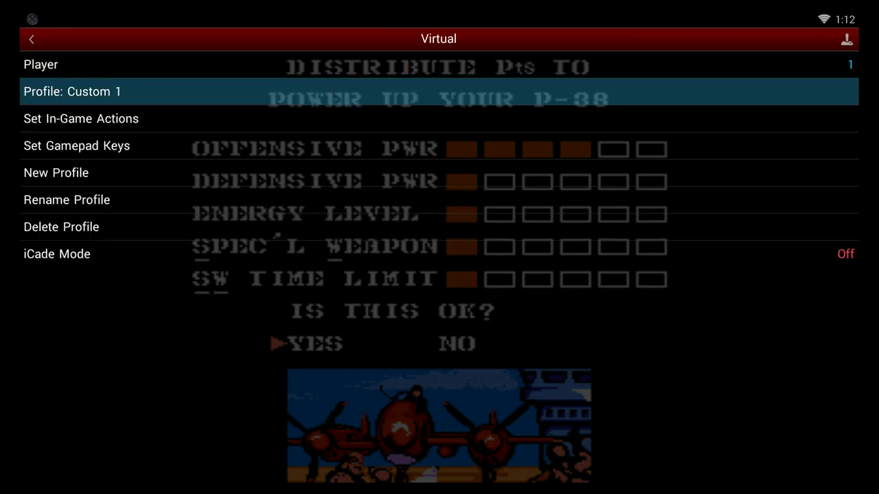
key("Down")
key("Down")
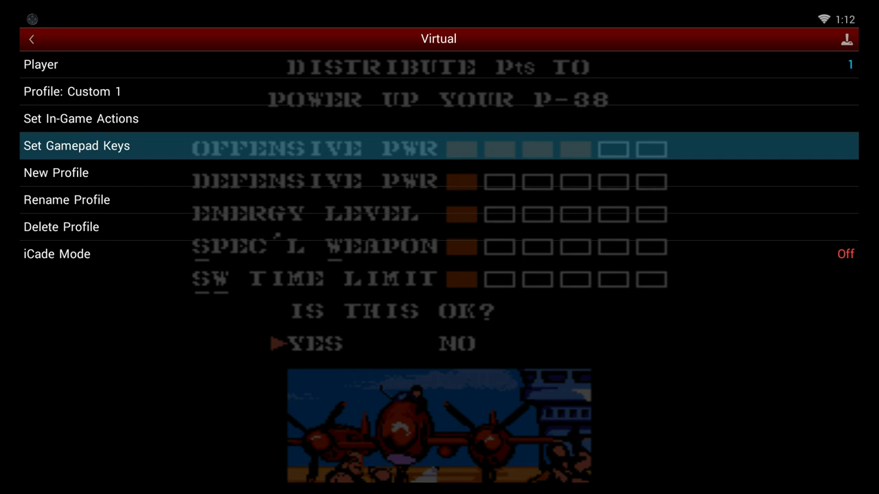
key("Return")
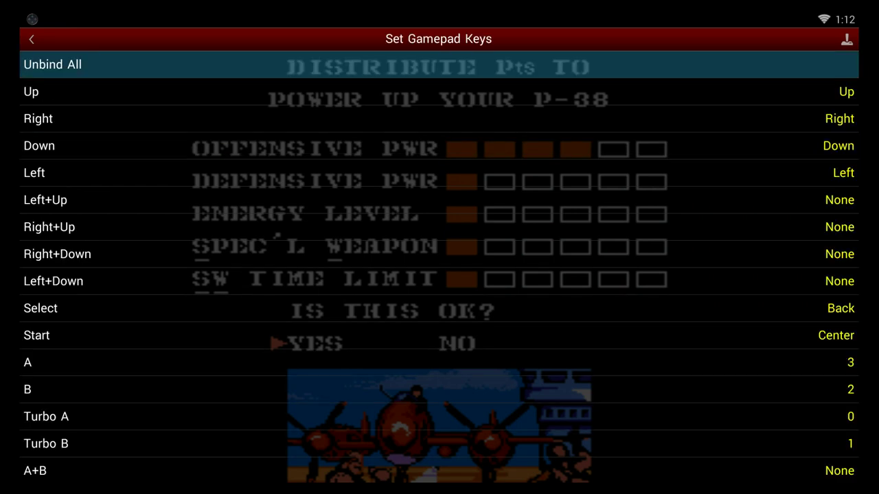
Bind the gamepad's Left direction to the controller's Left key.
key("Down")
key("Down")
key("Down")
key("Down")
key("Down")
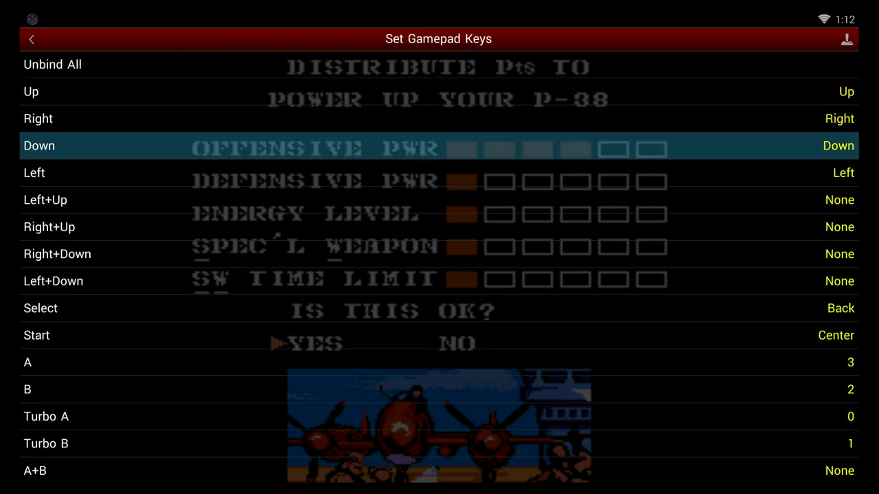
key("Up")
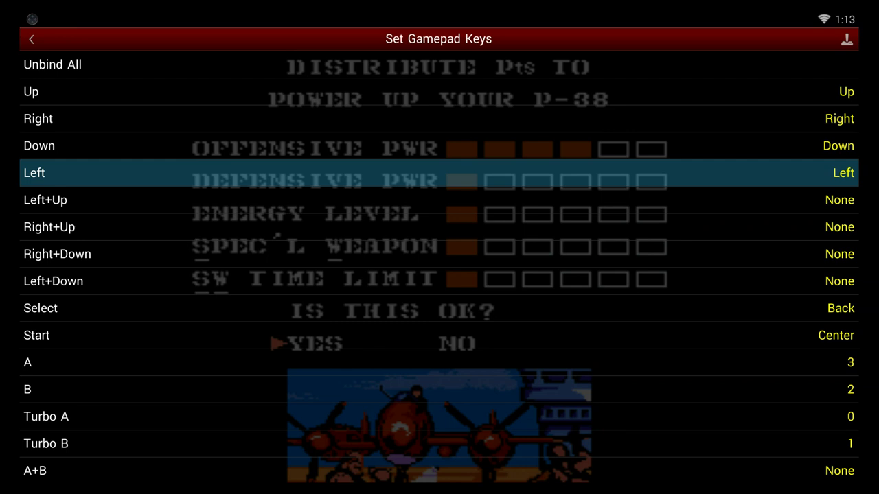
key("Return")
key("Return")
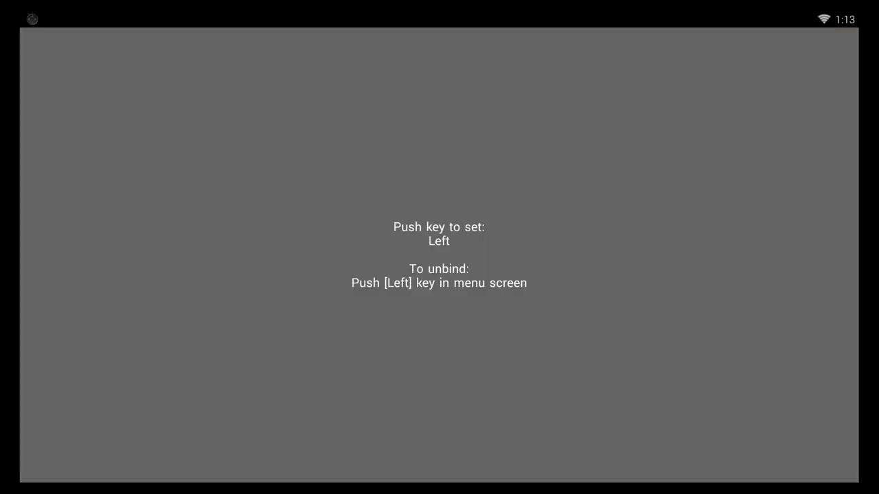
key("Left")
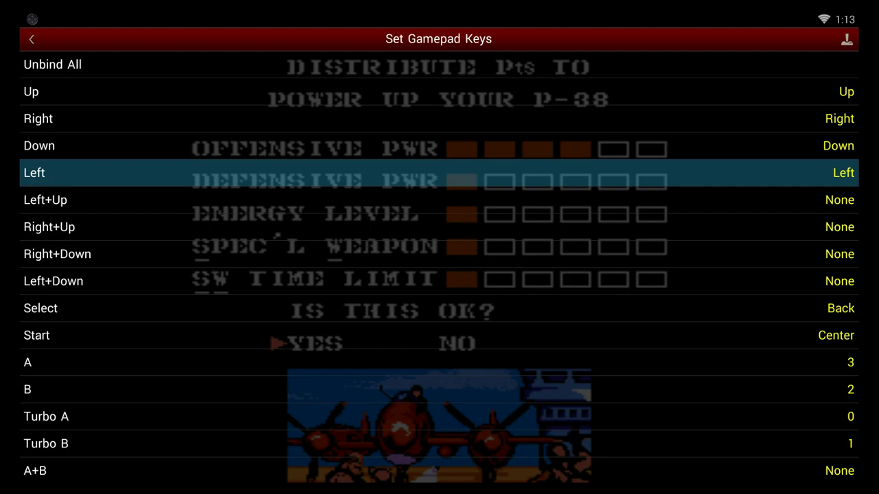
Examine the key assignments for the directions, Select, Start, A, B, Turbo A, Turbo B and A+B.
key("Down")
key("Down")
key("Down")
key("Down")
key("Down")
key("Down")
key("Down")
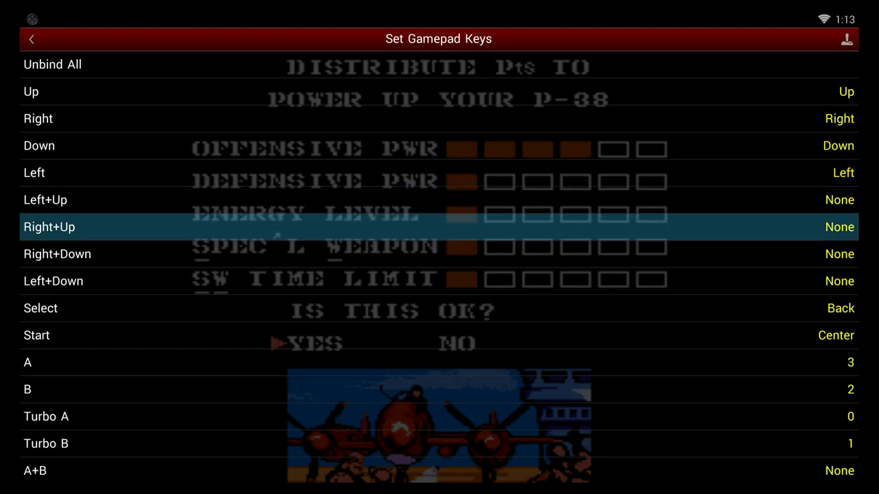
key("Down")
key("Down")
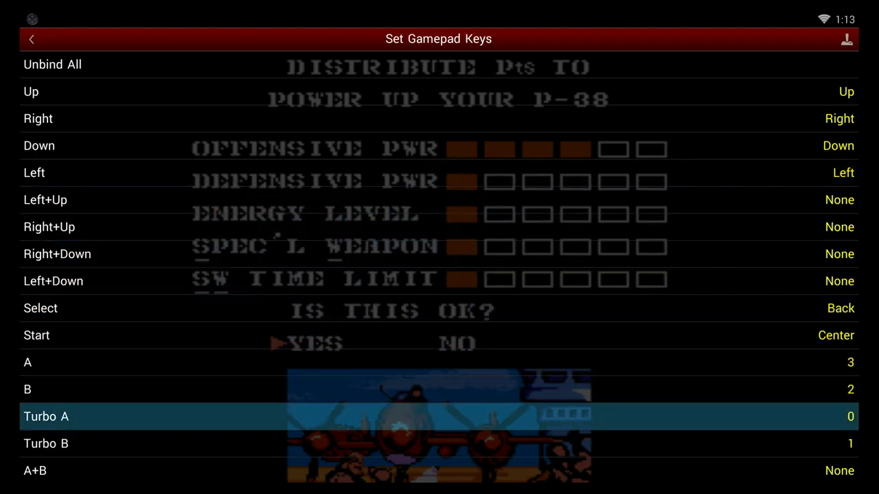
key("Down")
key("Up")
key("Down")
key("Down")
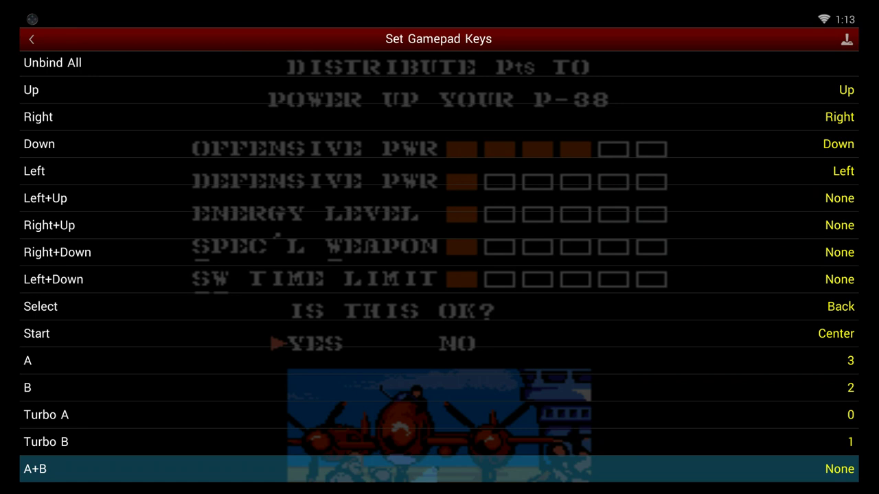
key("Down")
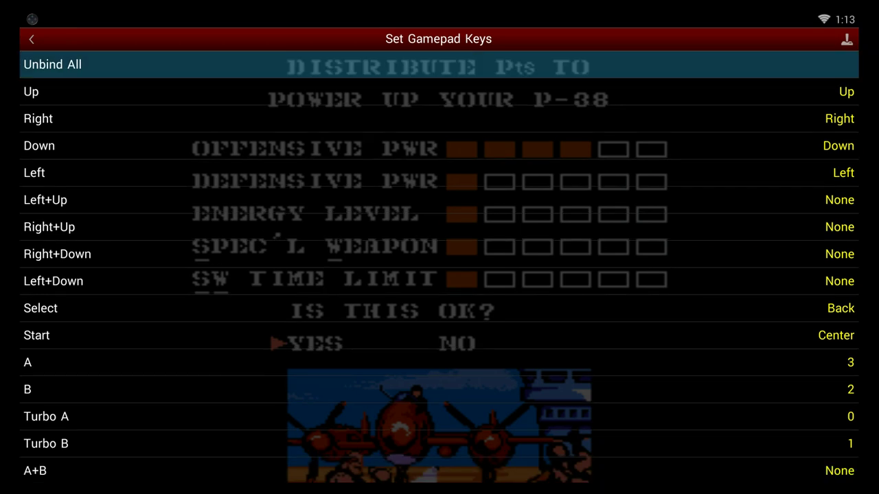
key("Down")
key("Down")
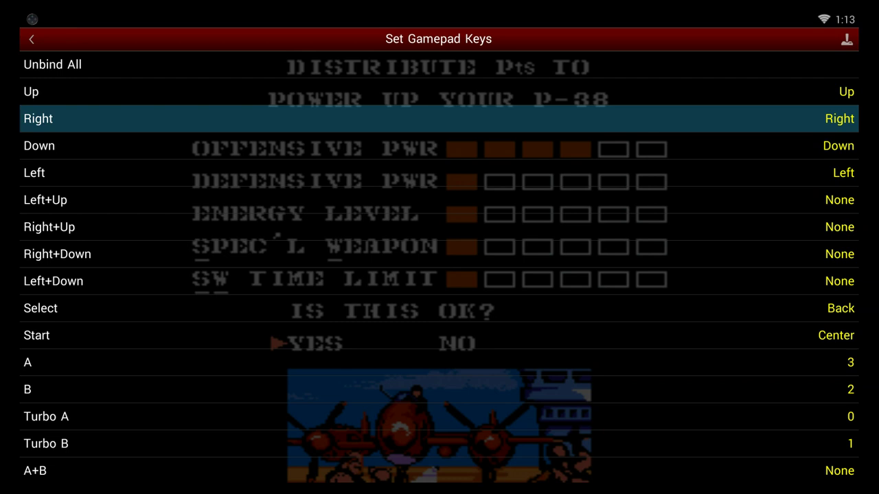
key("Down")
key("Down")
key("Down")
key("Down")
key("Down")
key("Down")
key("Down")
key("Down")
key("Down")
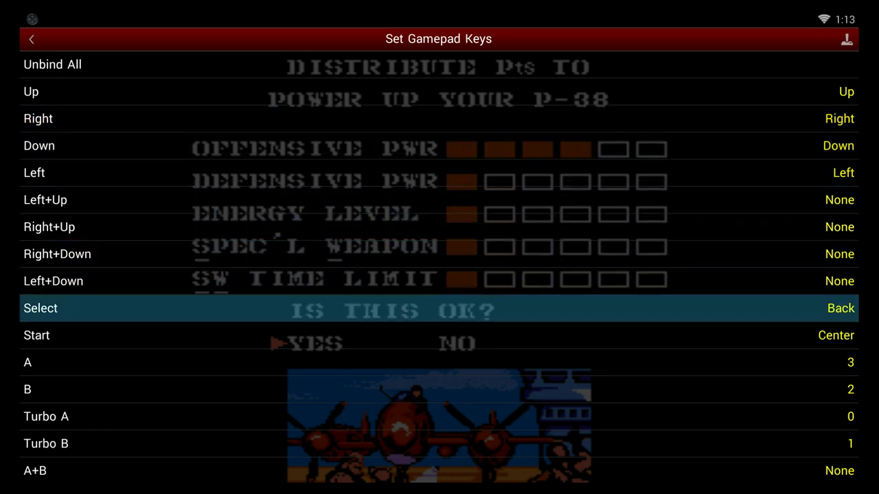
key("Down")
key("Down")
key("Down")
key("Down")
key("Down")
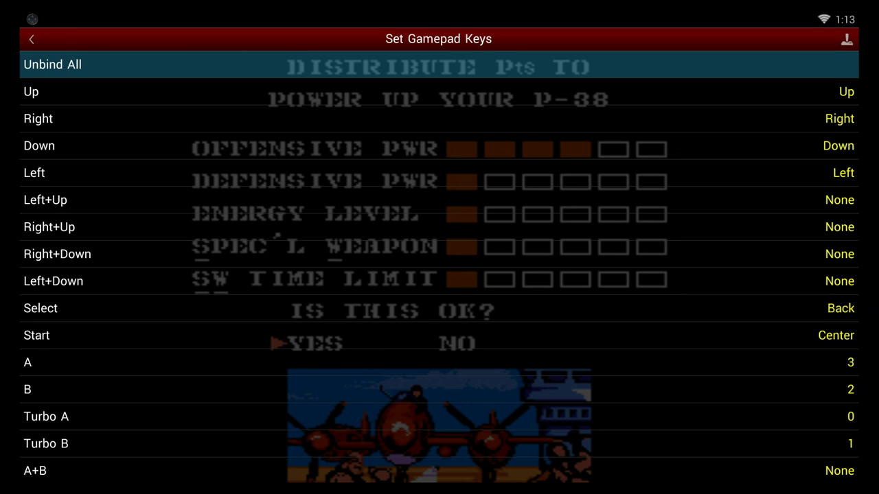
Leave the gamepad key setup and return to the paused 1943 game.
key("Escape")
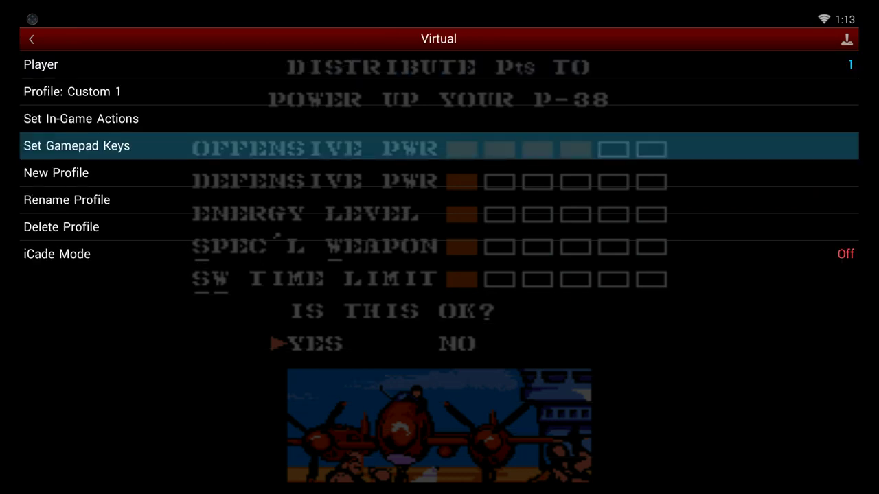
key("Escape")
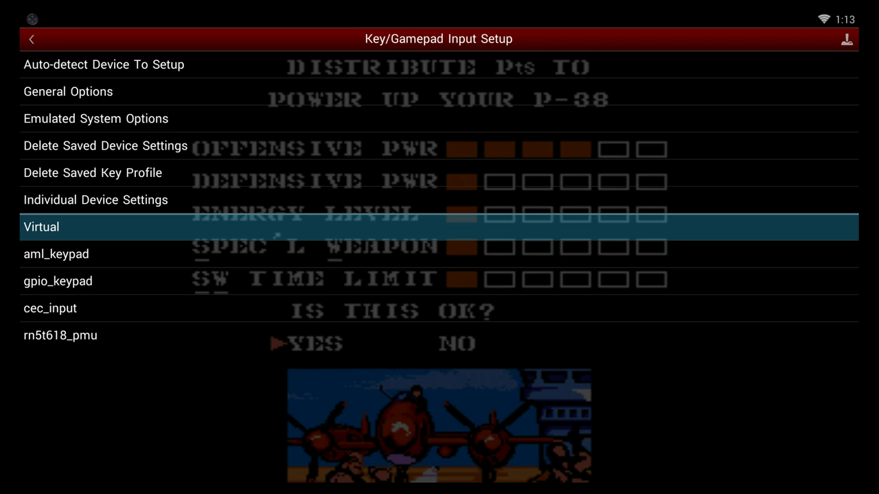
key("Escape")
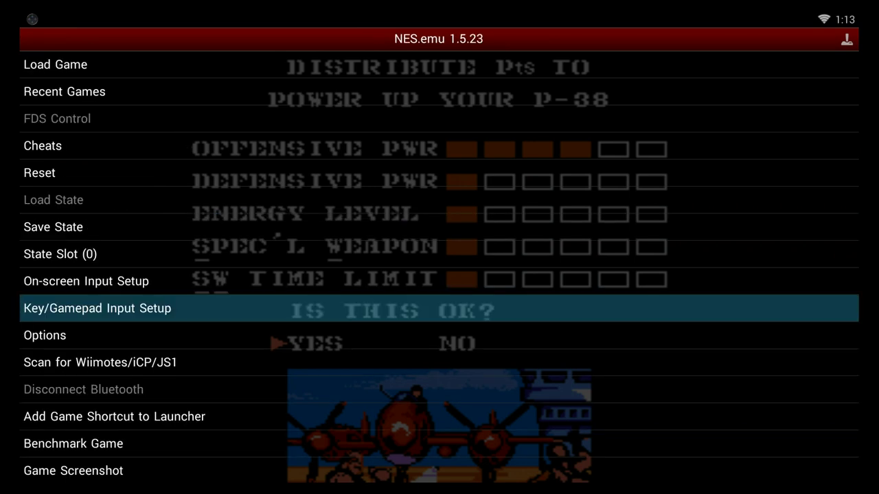
key("Up")
key("Up")
key("Up")
key("Up")
key("Up")
key("Up")
key("Up")
key("Up")
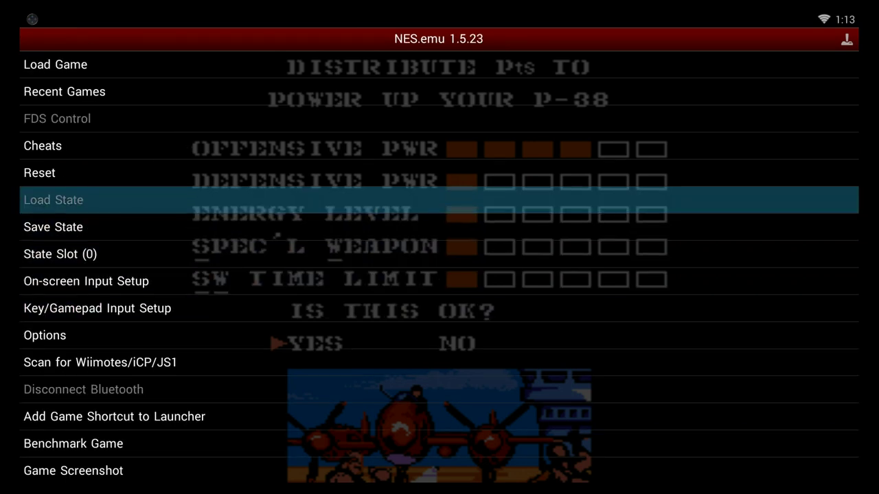
key("Escape")
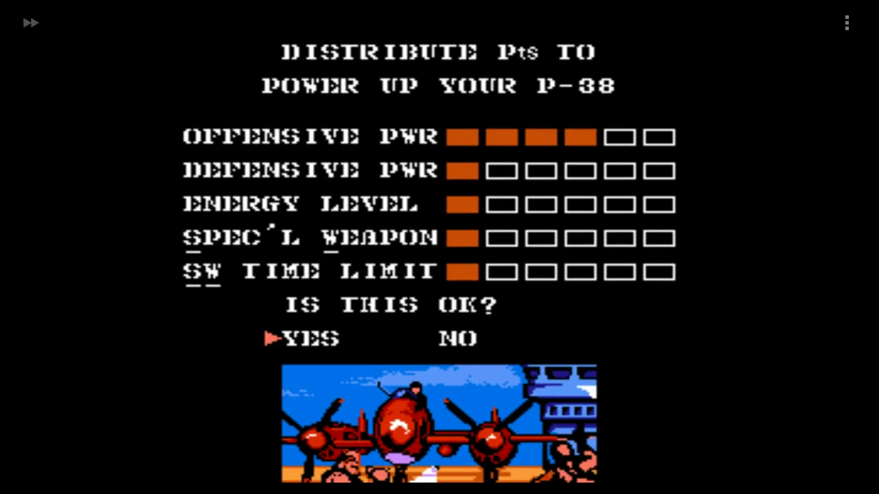
Accept the P-38 power-up distribution with YES and play the opening stage before returning to the emulator's main menu.
key("Return")
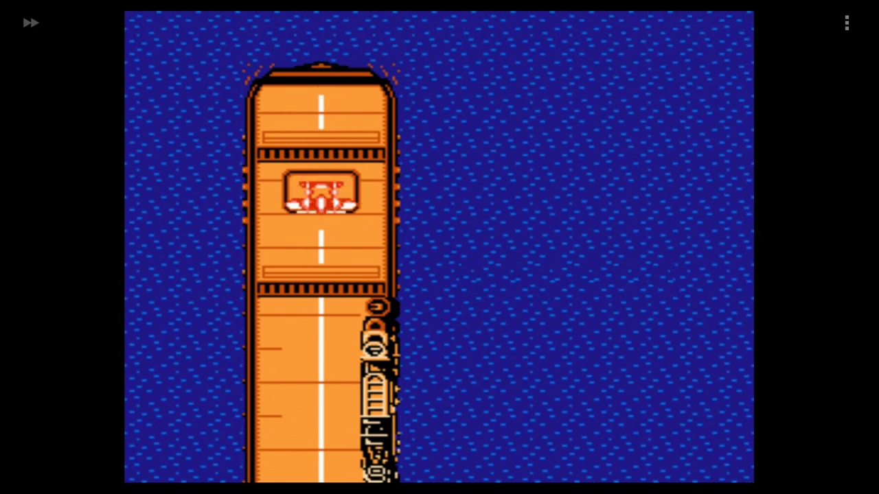
key("Right")
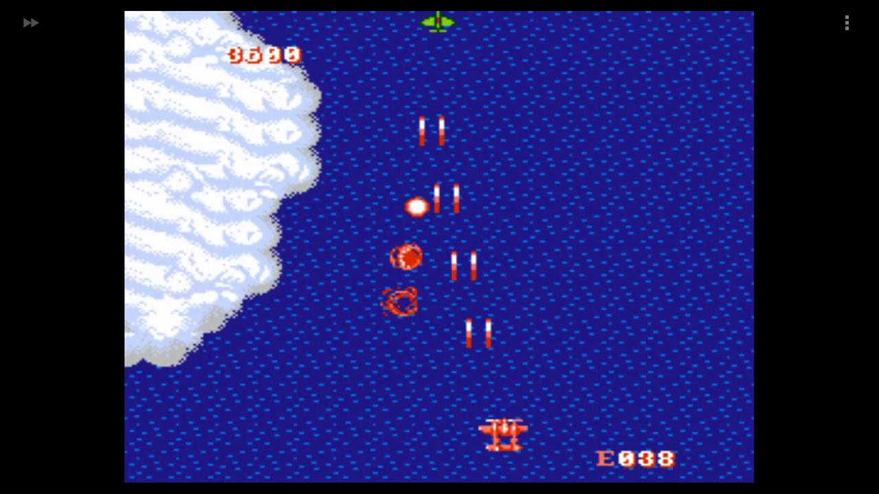
key("Escape")
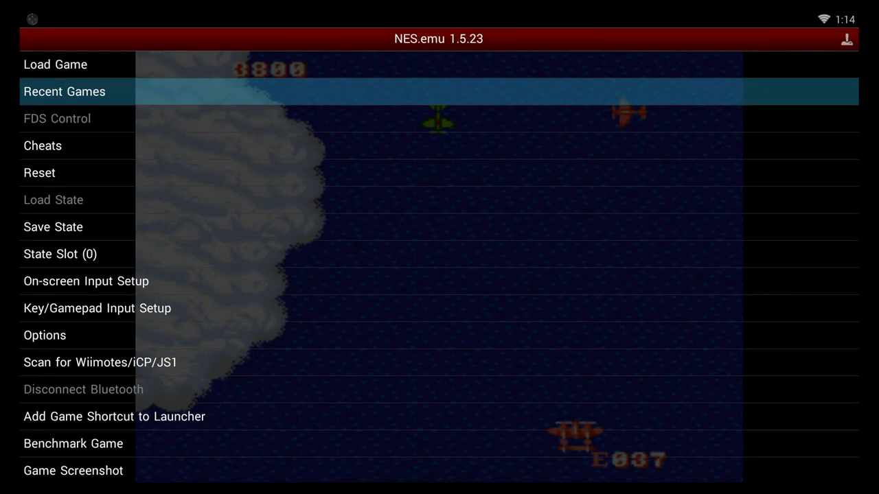